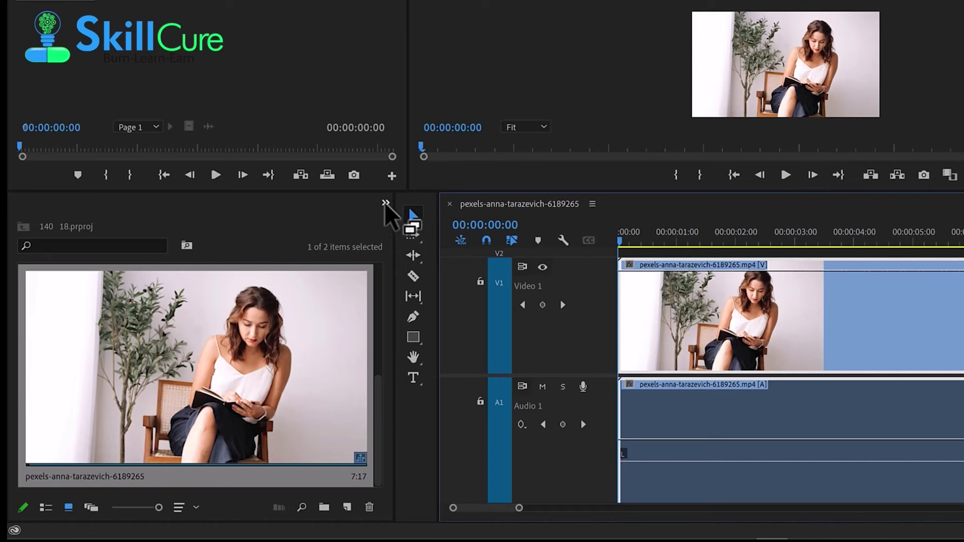
Show the Effects panel from the hidden-panels list beside the clip's timeline.
click(386, 203)
click(424, 288)
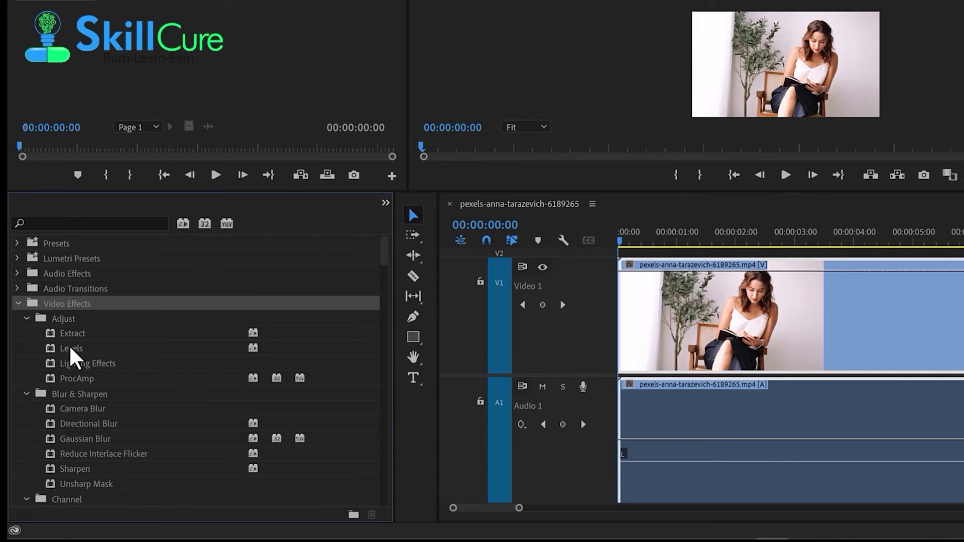
Apply Levels to the clip: RGB black 31, white 245, red gamma 51, green black output 11, blue input 235, blue output 224.
drag(70, 348, 672, 309)
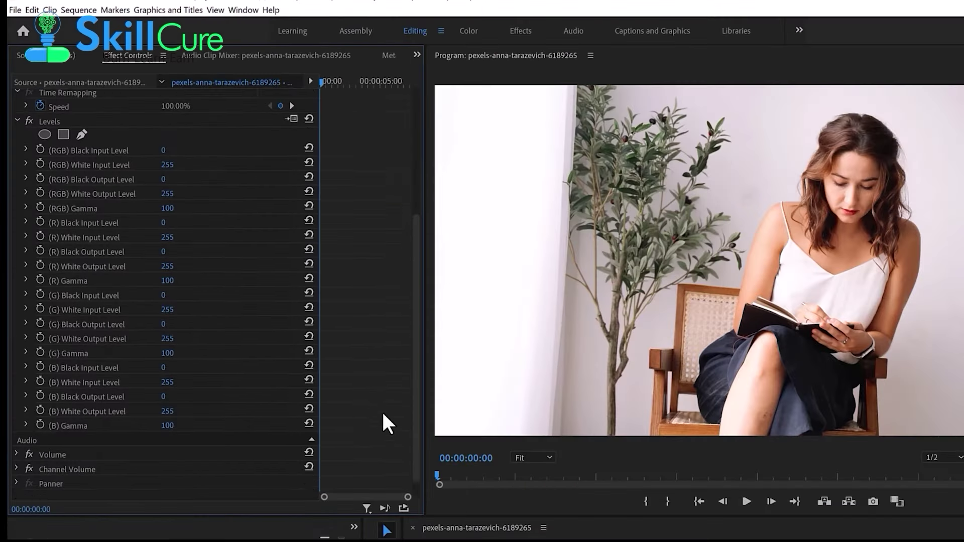
drag(163, 136, 175, 136)
drag(168, 150, 161, 150)
drag(167, 266, 153, 267)
drag(163, 310, 170, 310)
drag(191, 369, 151, 397)
drag(167, 412, 176, 412)
Preview playback, raise the blue black input for a yellower tint, and select the Extract effect under Adjust.
key(space)
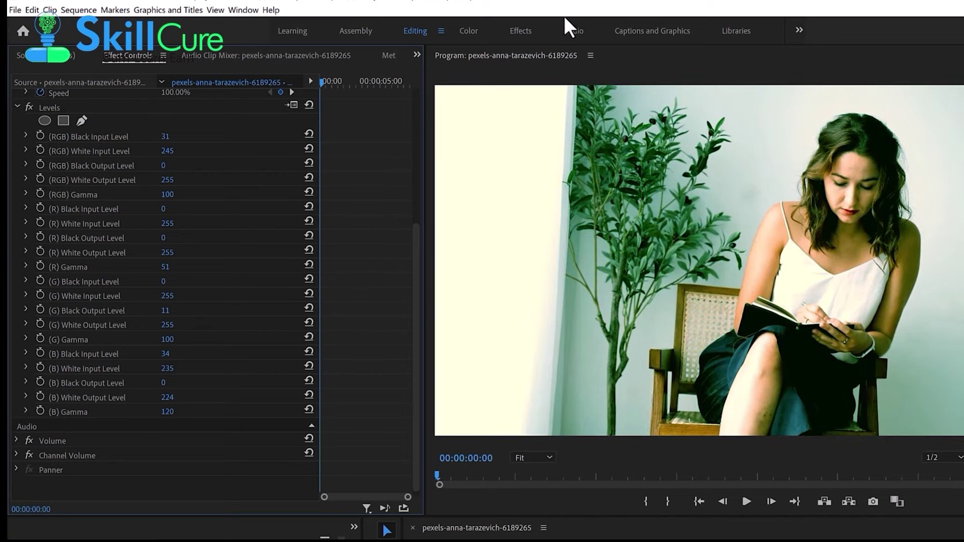
drag(165, 354, 187, 372)
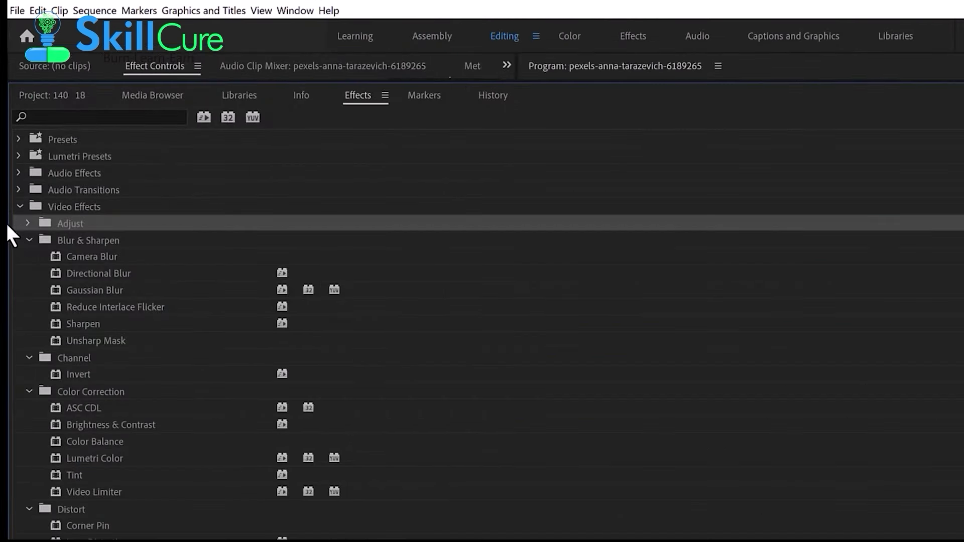
double_click(115, 224)
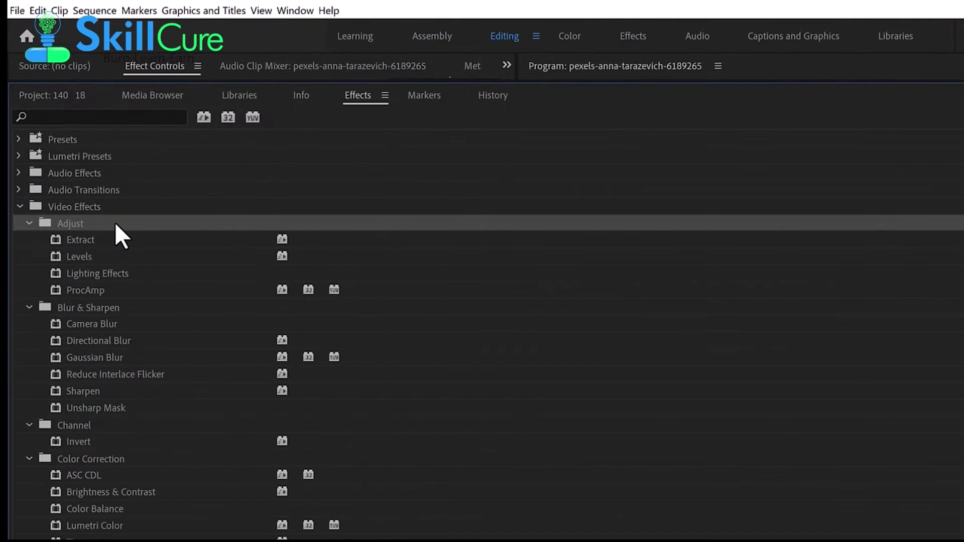
click(91, 242)
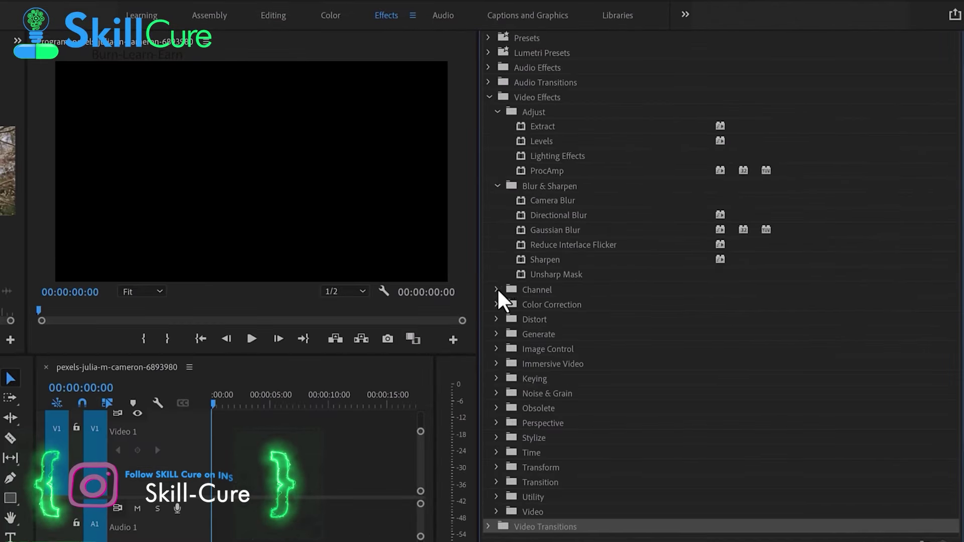
Expand the Channel, Color Correction and Distort groups in the Video Effects list.
click(496, 290)
click(497, 320)
scroll(500, 341, down, 2)
click(497, 371)
scroll(504, 380, down, 2)
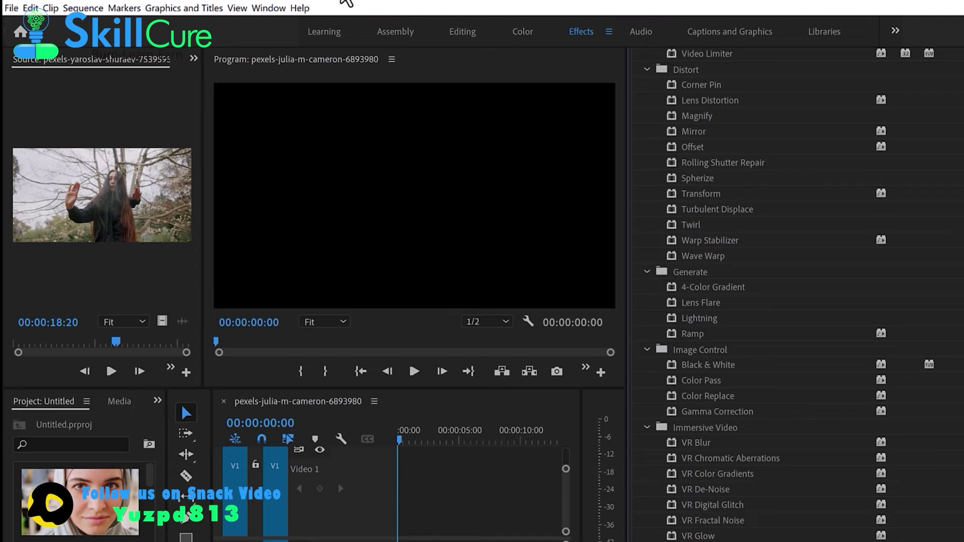
Apply the Effects workspace from the Window > Workspaces list.
click(269, 8)
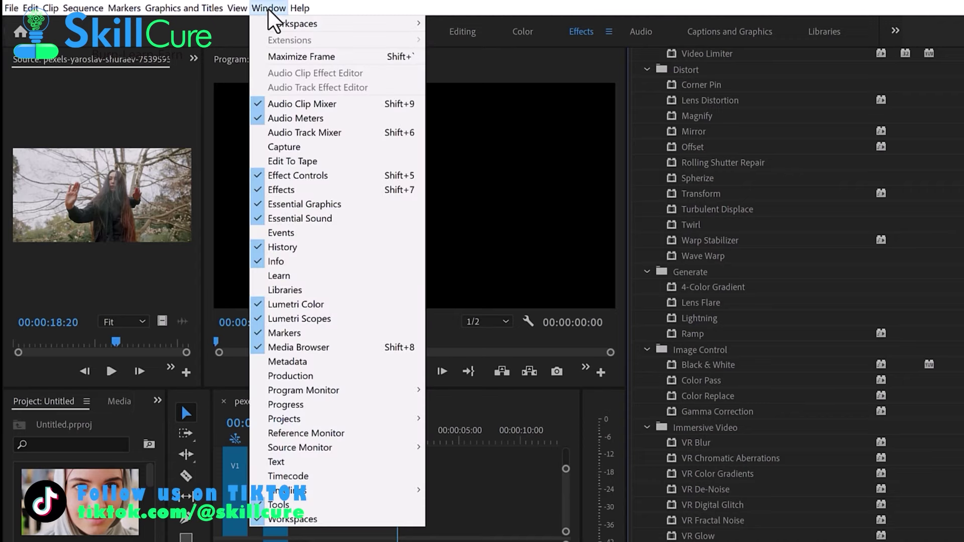
click(268, 8)
click(268, 8)
mouse_move(282, 25)
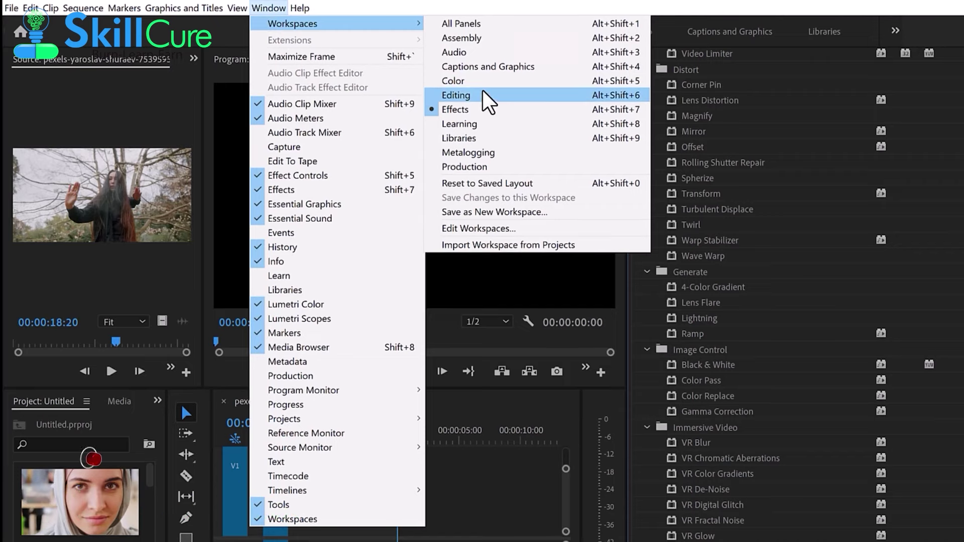
click(494, 109)
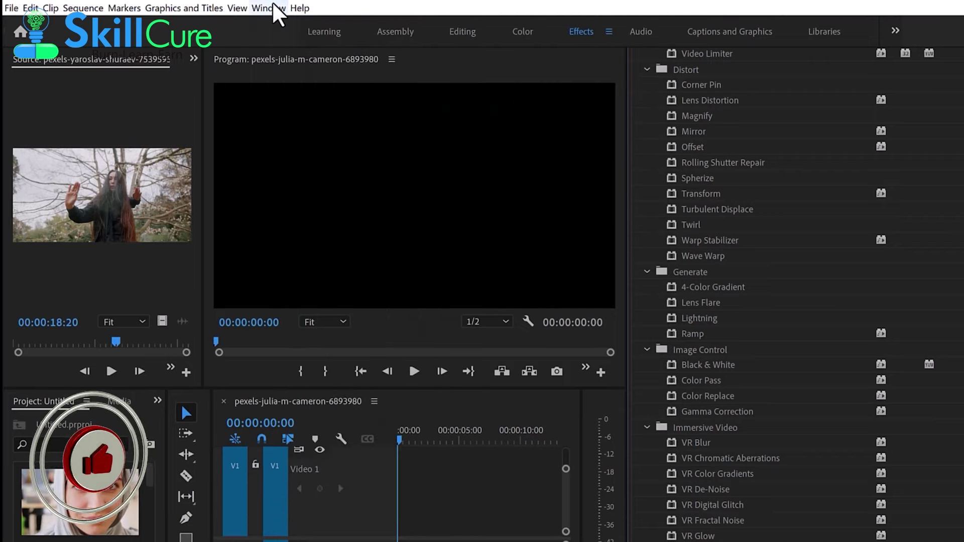
Switch the layout to the Editing workspace via its header tab.
click(270, 8)
mouse_move(360, 25)
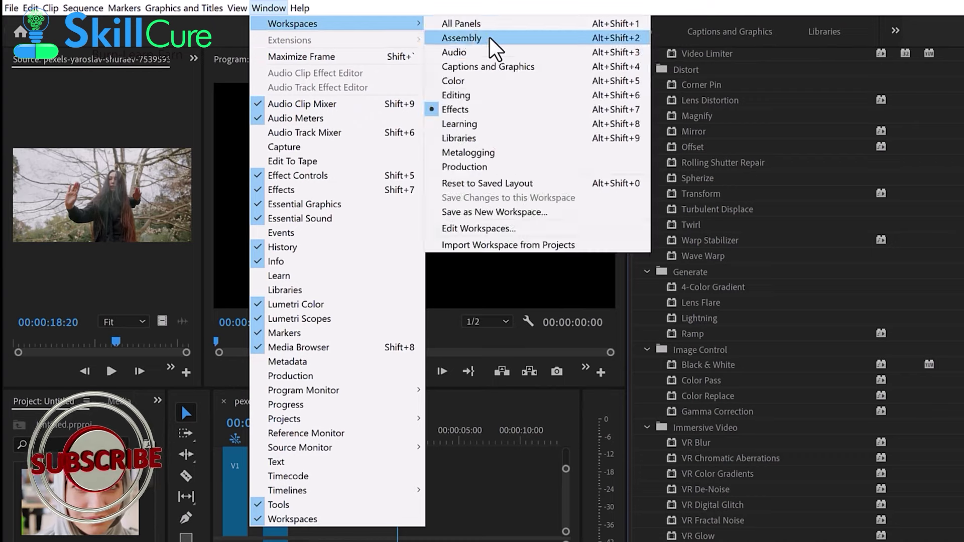
click(535, 112)
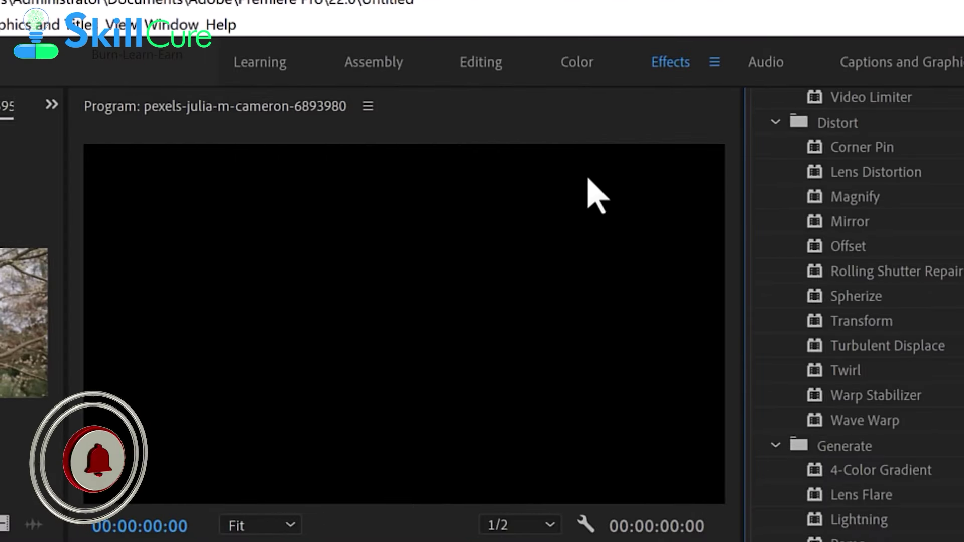
click(467, 64)
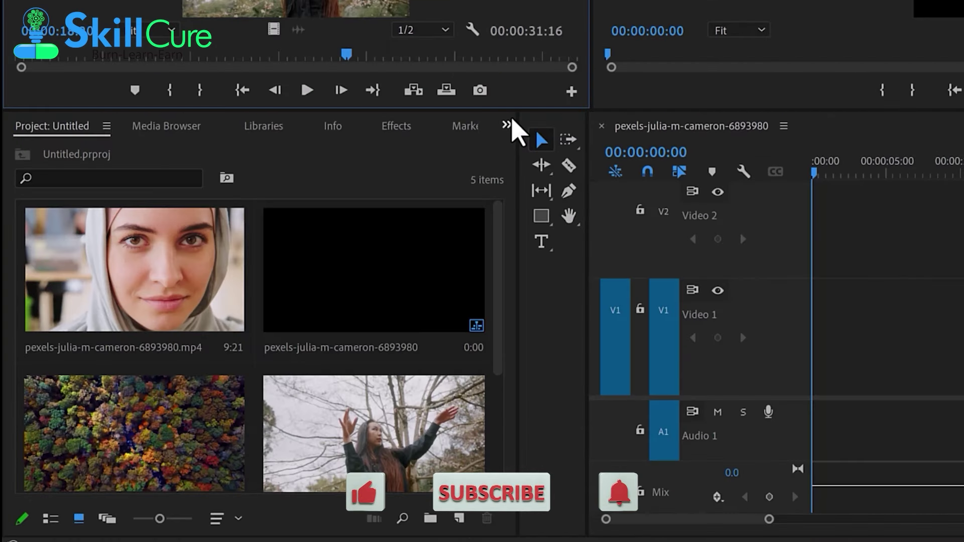
Show the Effects panel in the Project panel group, scroll its list, and focus the search box.
click(508, 124)
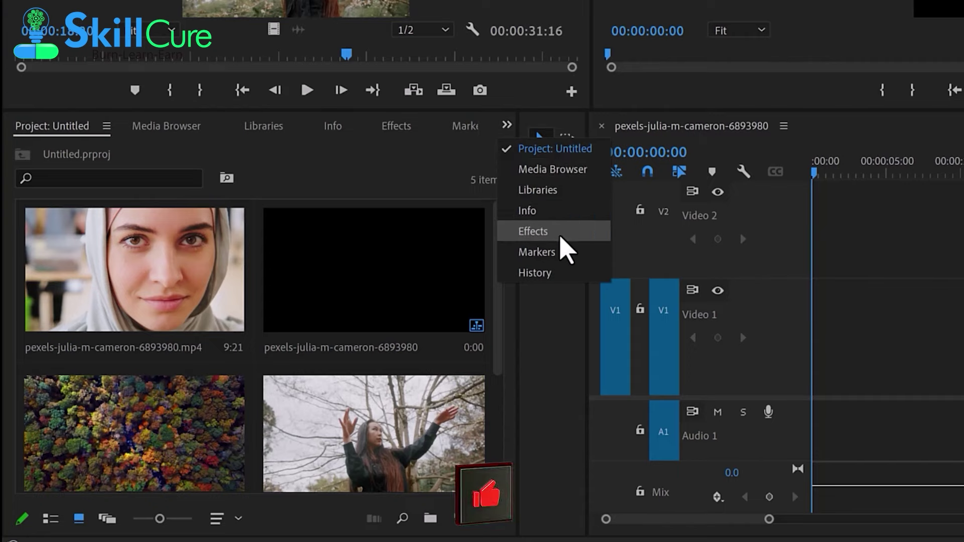
click(560, 238)
scroll(243, 319, down, 2)
scroll(249, 316, down, 4)
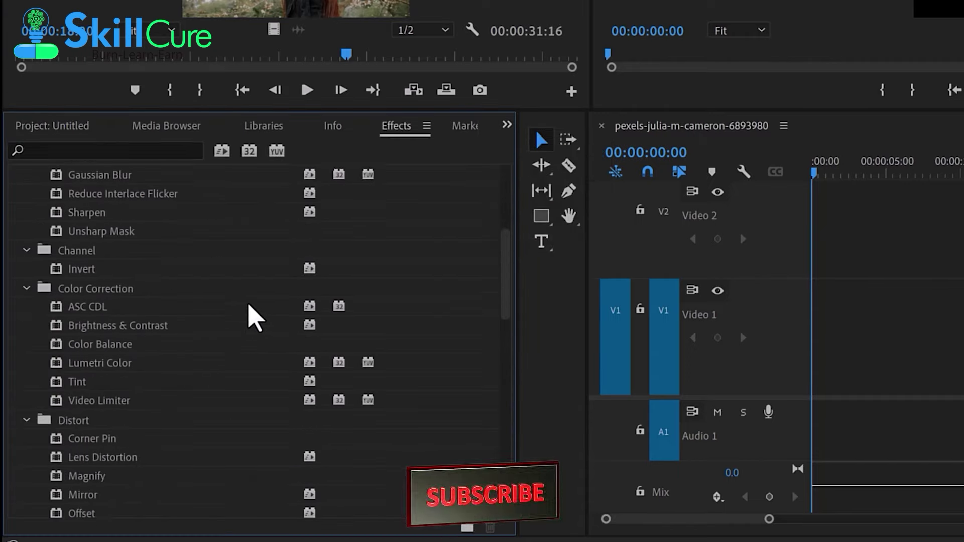
scroll(258, 317, down, 3)
scroll(266, 316, down, 2)
click(122, 150)
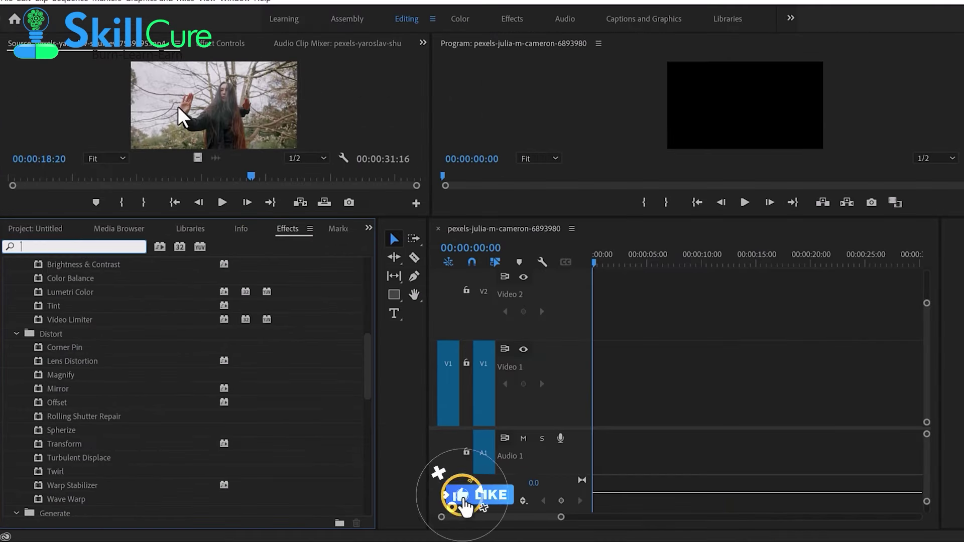
Switch to the Effects workspace and apply Gaussian Blur to pexels-yaroslav-shuraev-7539595.mp4 on Video 1.
click(512, 20)
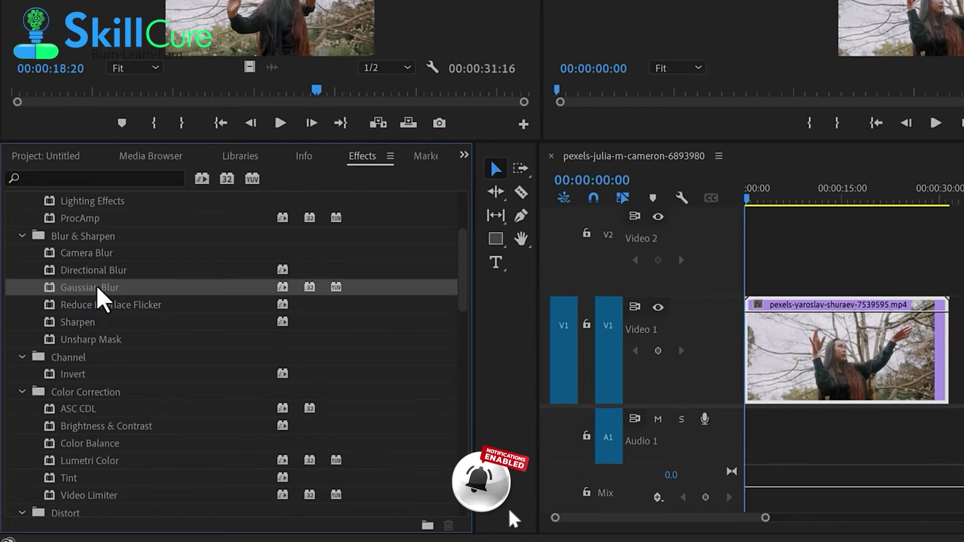
drag(99, 291, 853, 329)
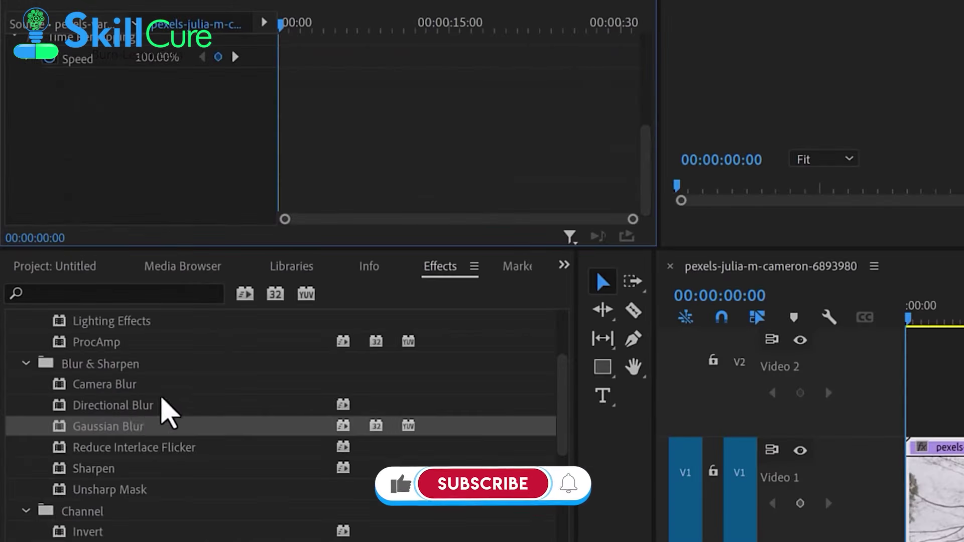
click(117, 424)
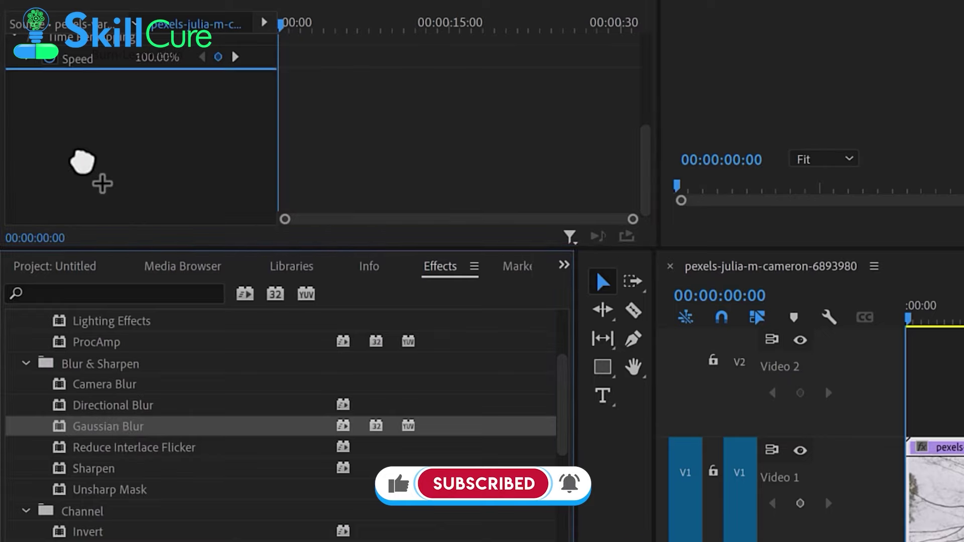
drag(81, 162, 82, 162)
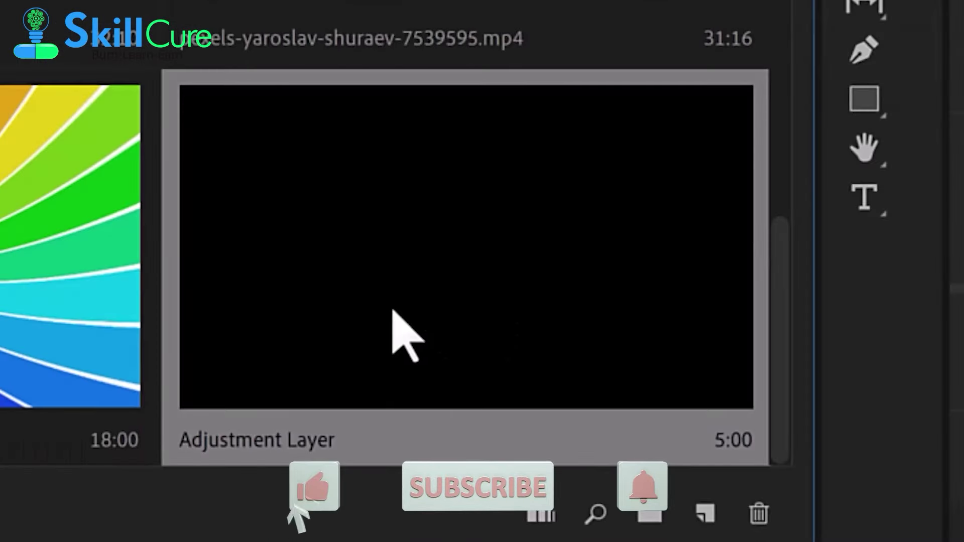
Create an Adjustment Layer, place it on Video 2, and stretch it to the 00:00:31:16 Video 1 clip.
drag(393, 312, 686, 221)
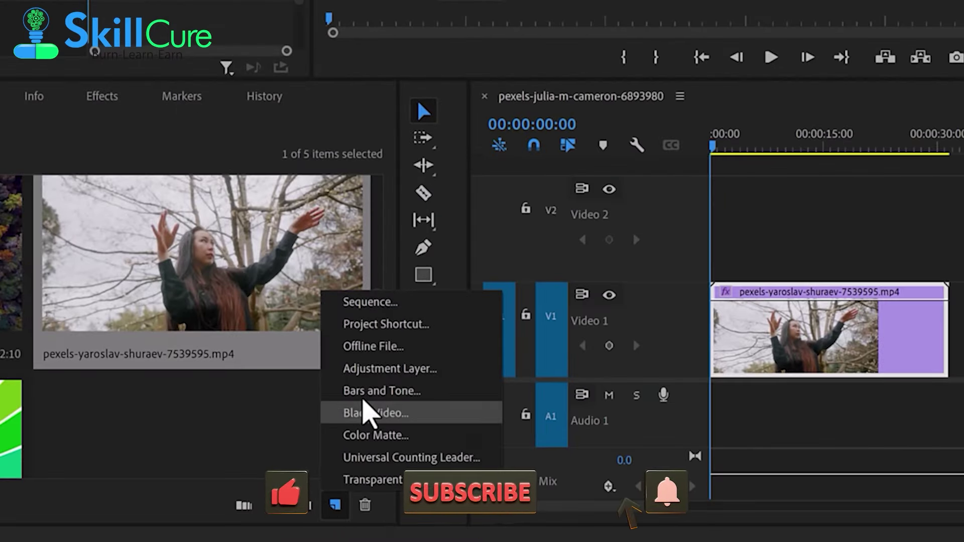
click(365, 378)
click(482, 211)
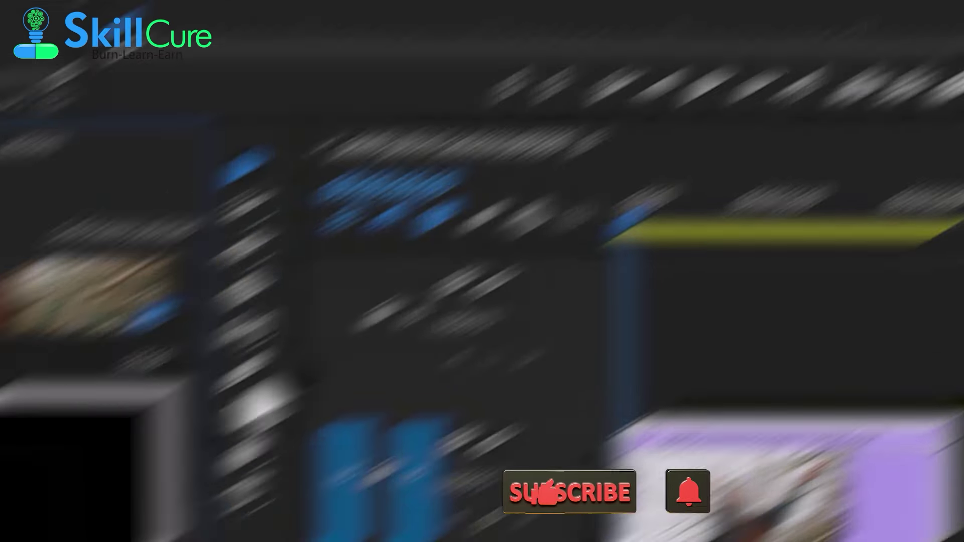
drag(703, 281, 835, 287)
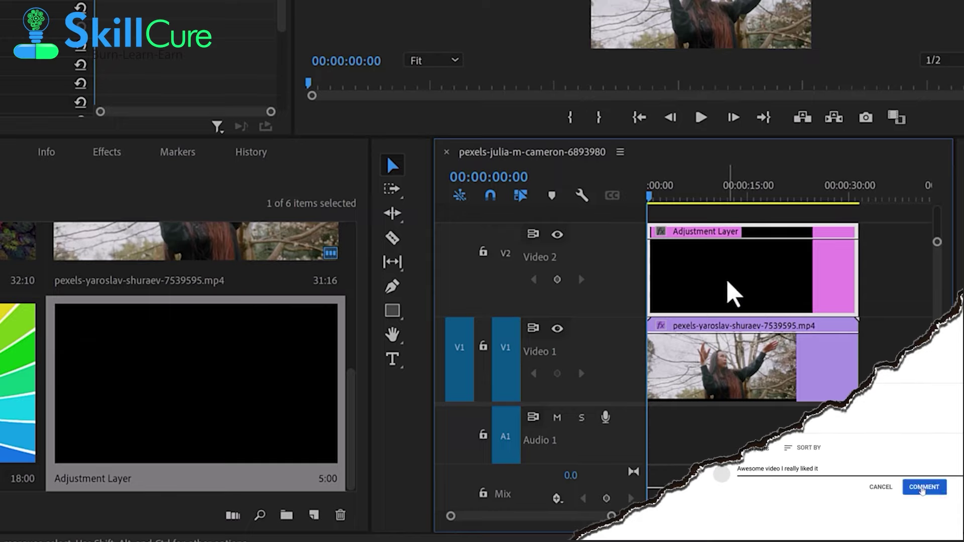
Trim the Adjustment Layer's ends with the playhead at 00:00:09:02, then extend its start earlier.
click(709, 182)
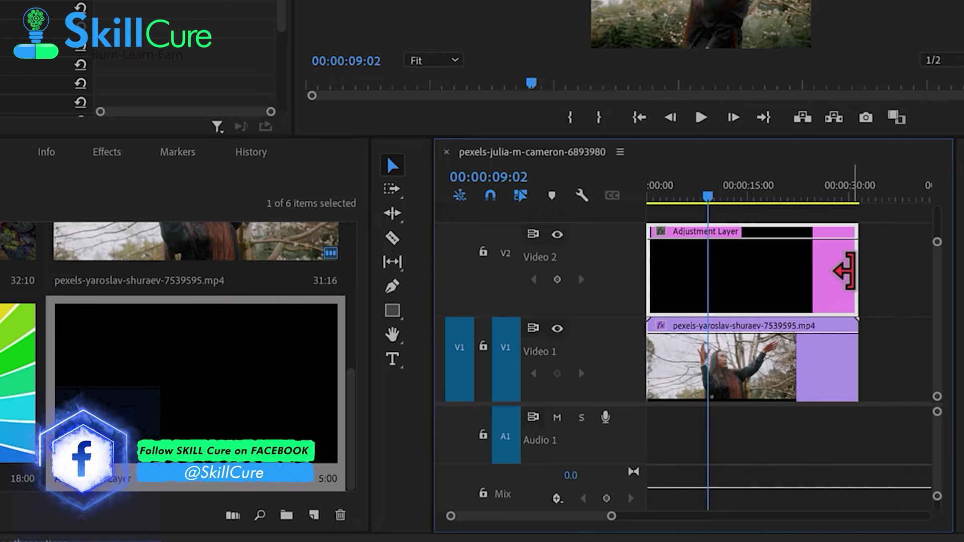
drag(856, 272, 780, 271)
drag(662, 282, 695, 281)
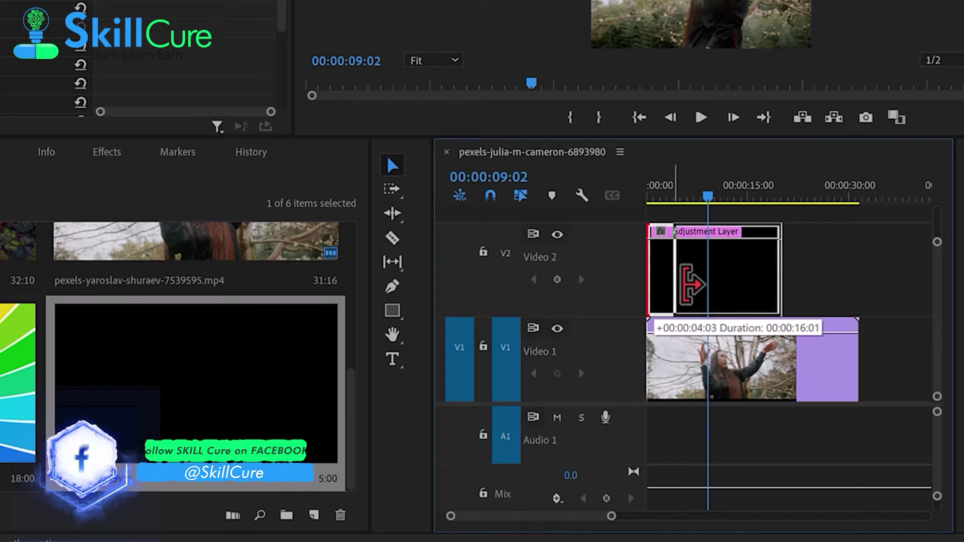
drag(779, 281, 843, 289)
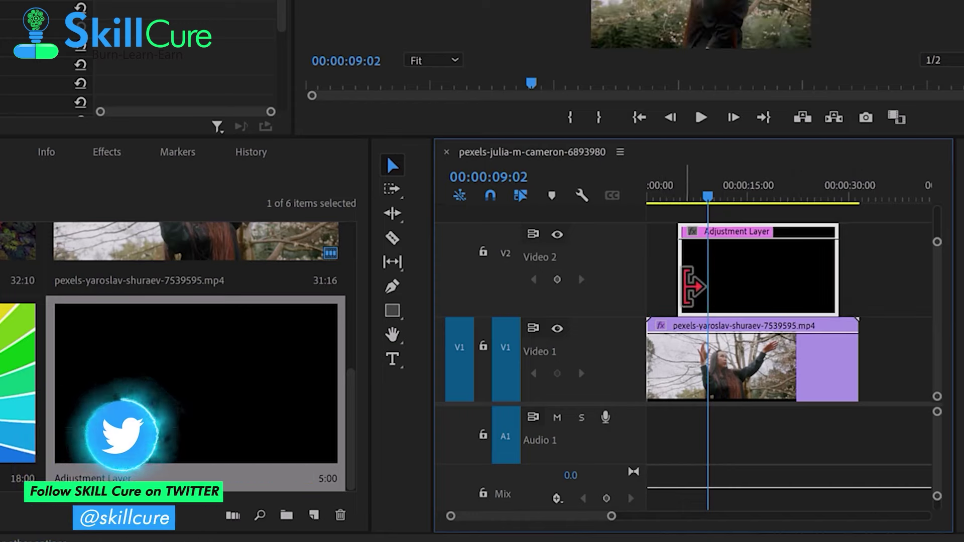
drag(681, 298, 647, 301)
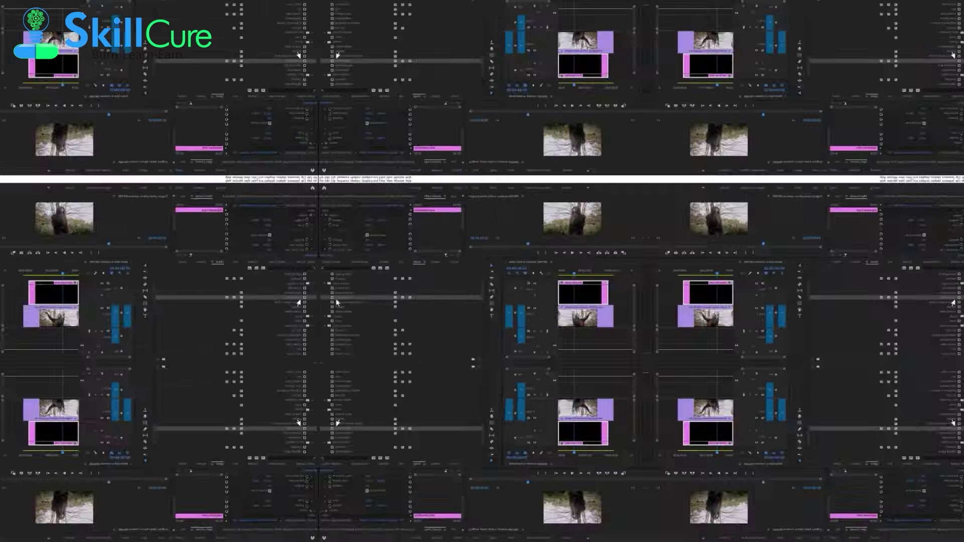
Apply Gaussian Blur to the Adjustment Layer and trim its start later in the Source Monitor.
drag(75, 348, 768, 346)
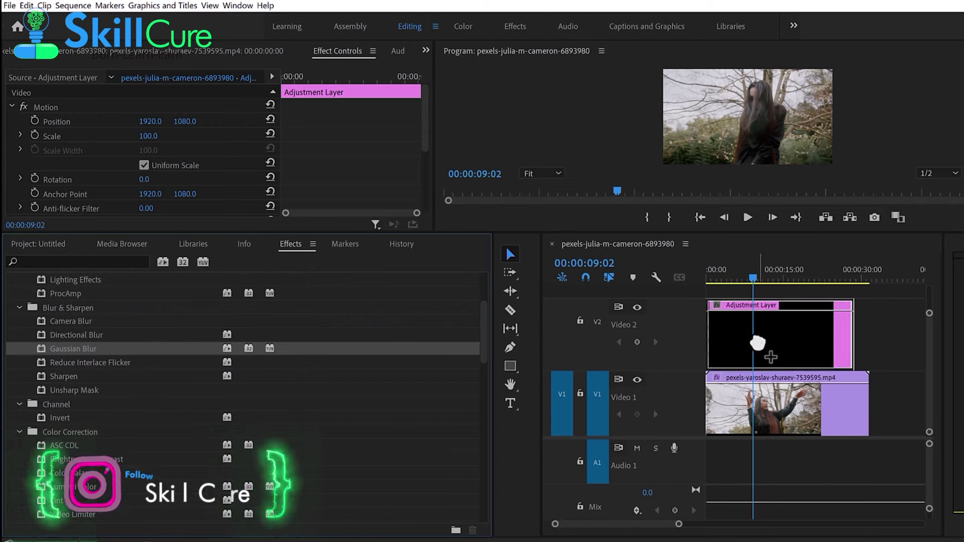
double_click(773, 354)
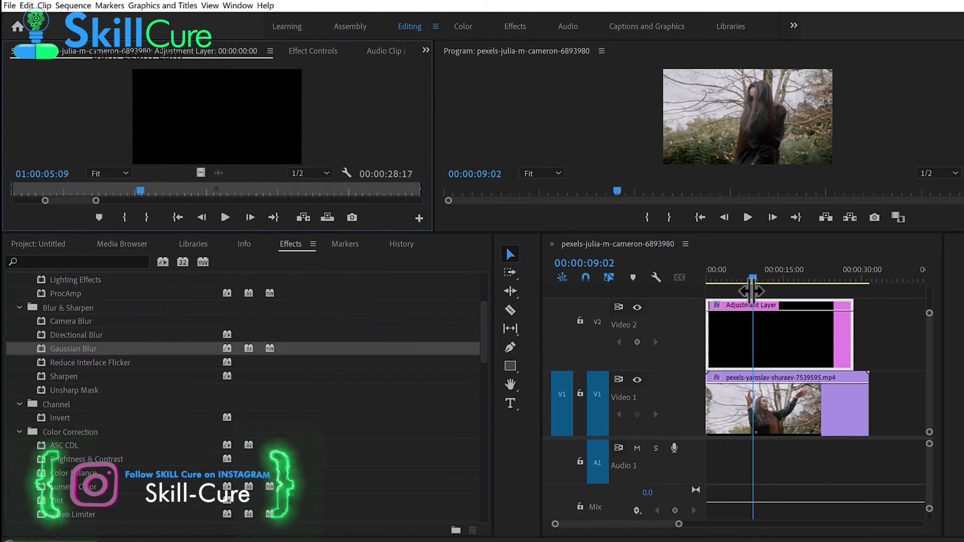
drag(756, 233, 755, 275)
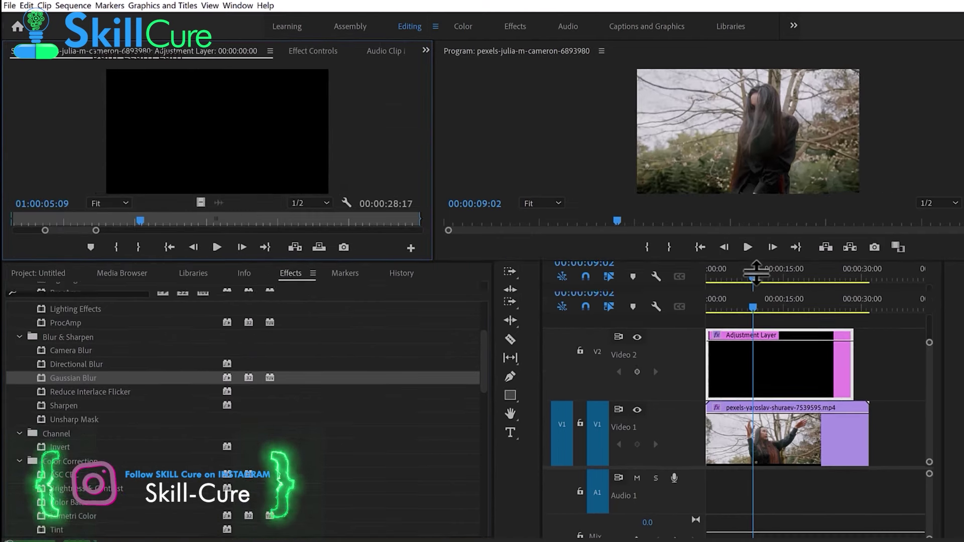
drag(713, 364, 738, 364)
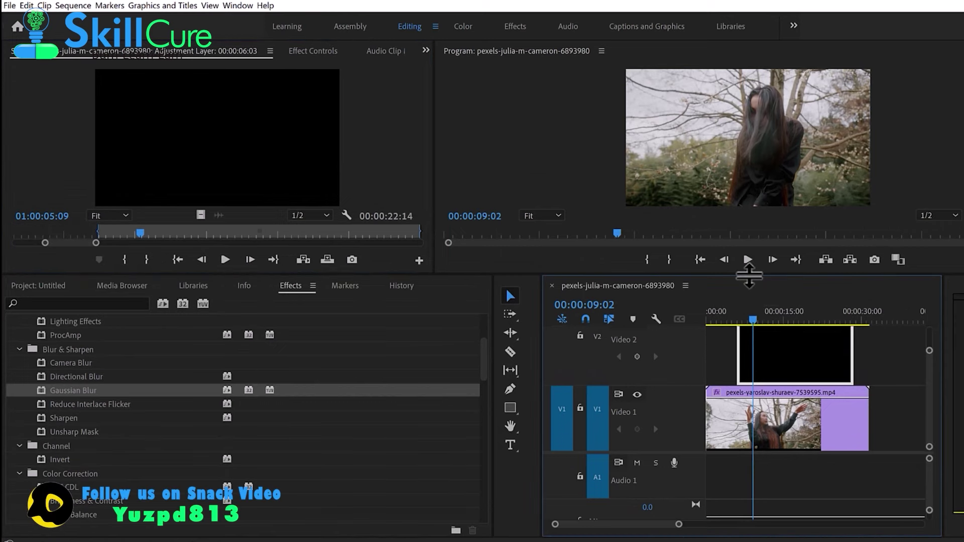
Trim the Adjustment Layer's end earlier and drop the aerial forest clip Pexels Videos 1564582.mp4 onto Video 2.
drag(749, 275, 749, 248)
drag(846, 332, 806, 333)
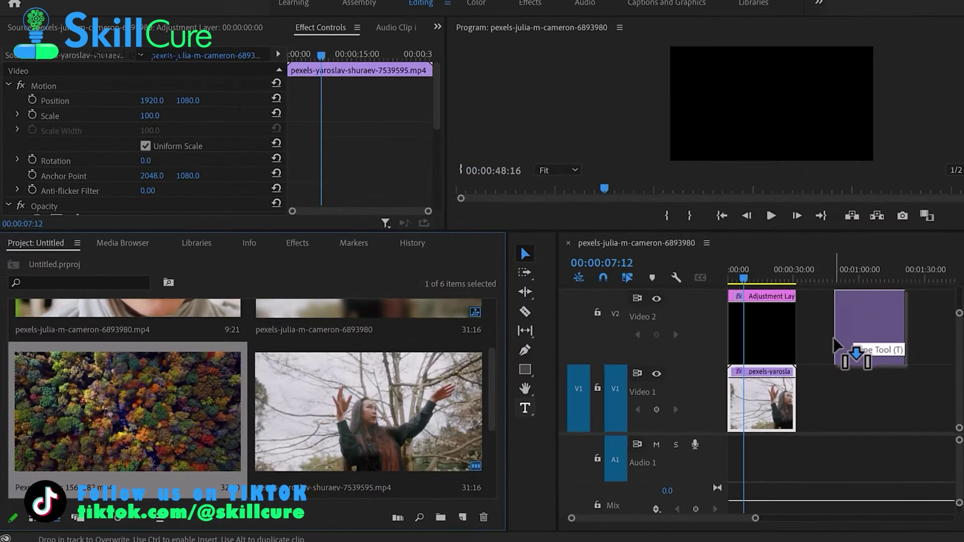
drag(834, 347, 835, 346)
Select the forest clip, then inspect the Video 1 clip's Gaussian Blur in Effect Controls.
click(868, 277)
click(880, 322)
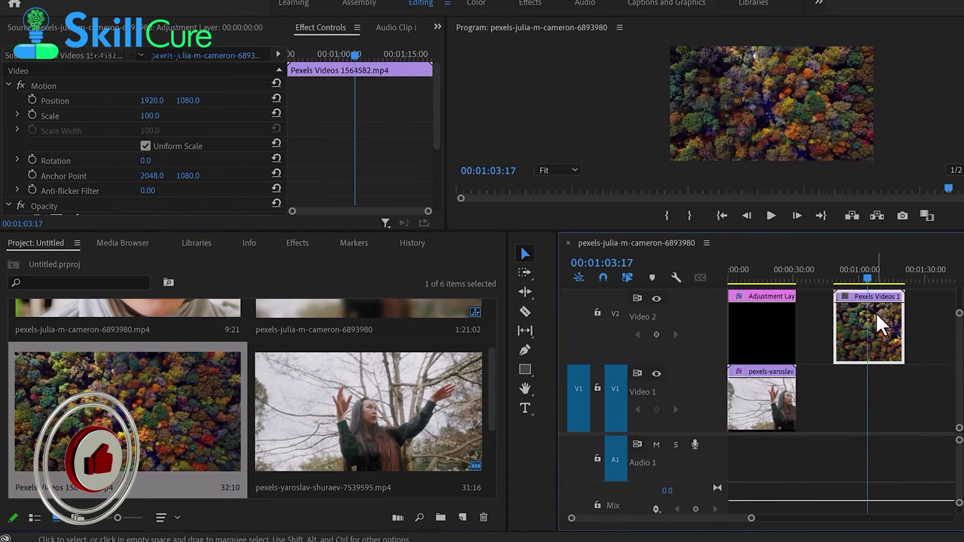
click(742, 416)
scroll(390, 177, down, 3)
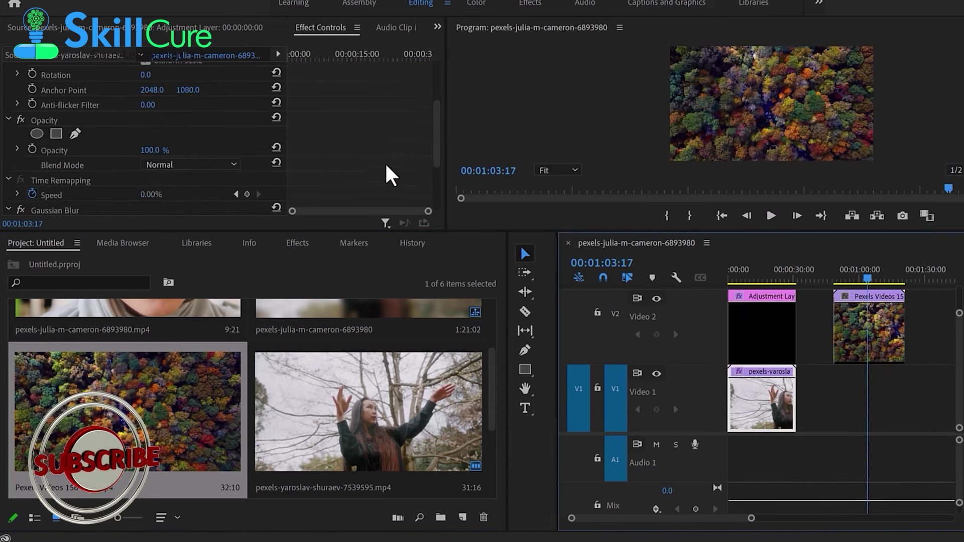
scroll(389, 176, down, 2)
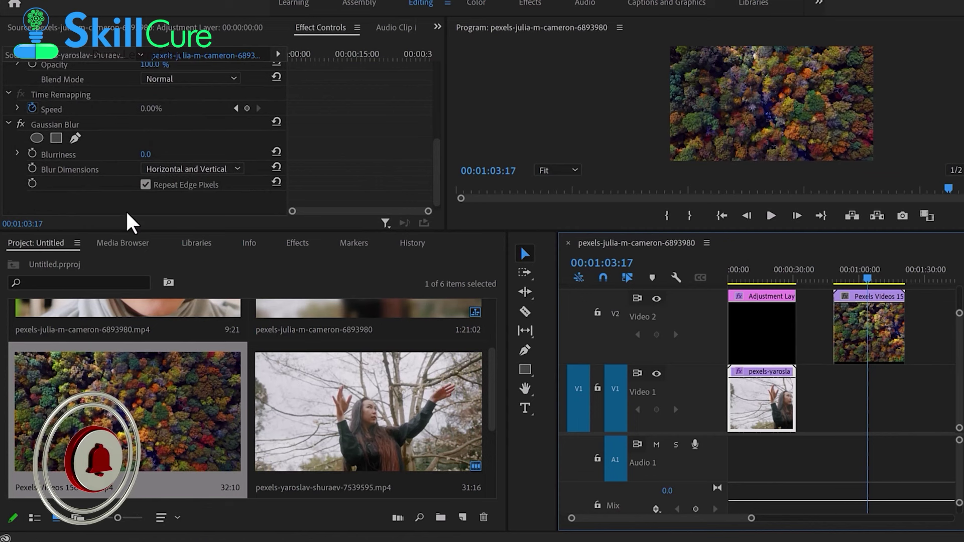
drag(137, 232, 134, 281)
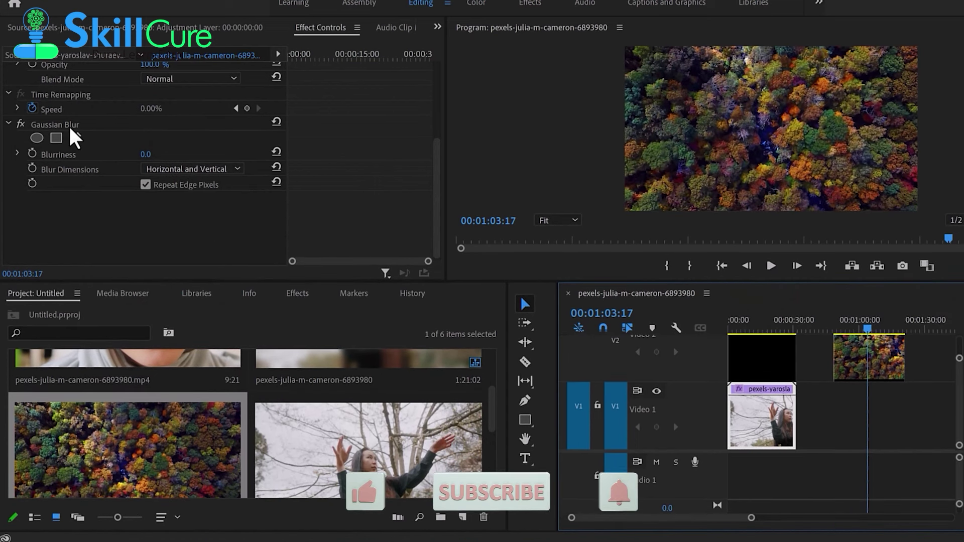
click(70, 125)
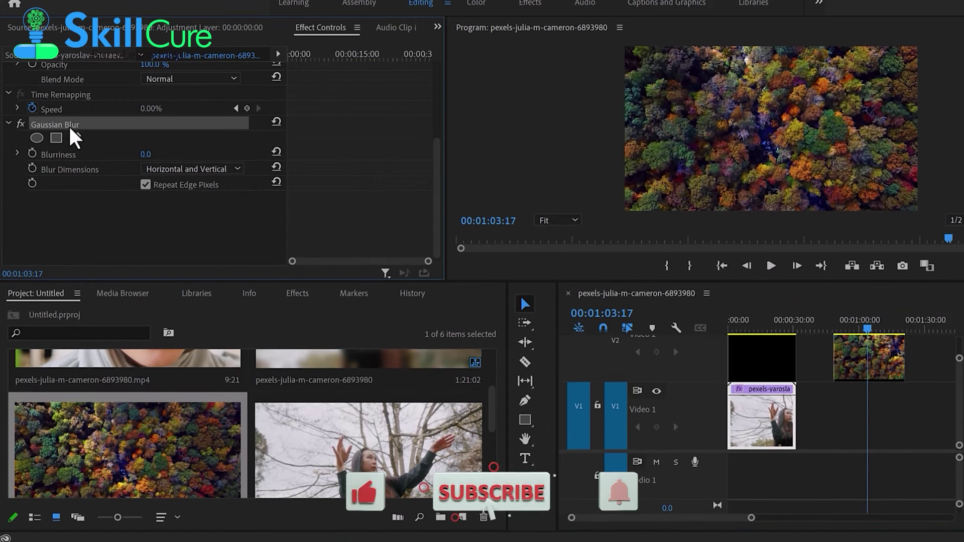
Set the forest clip's Gaussian Blur Blurriness to 50, then scrub it up to 54.
click(870, 366)
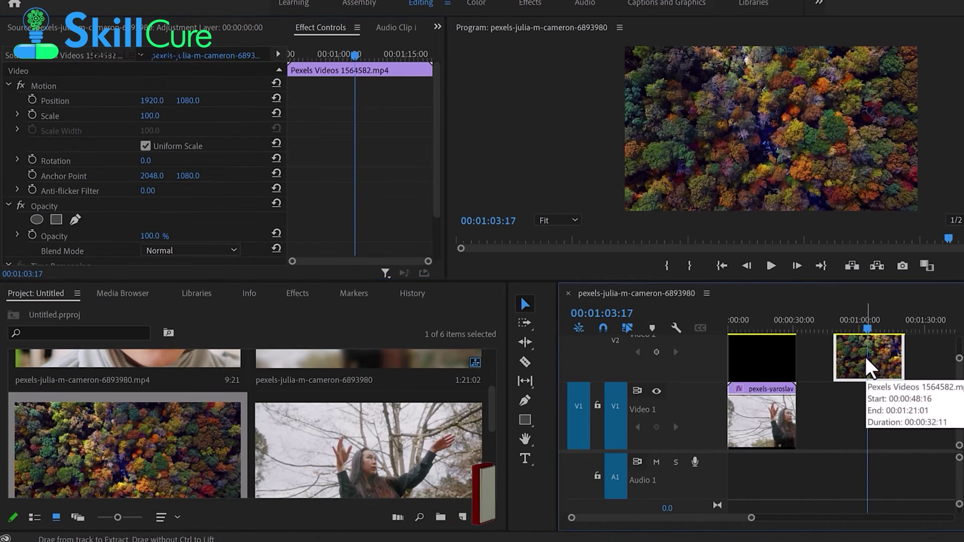
scroll(366, 201, down, 5)
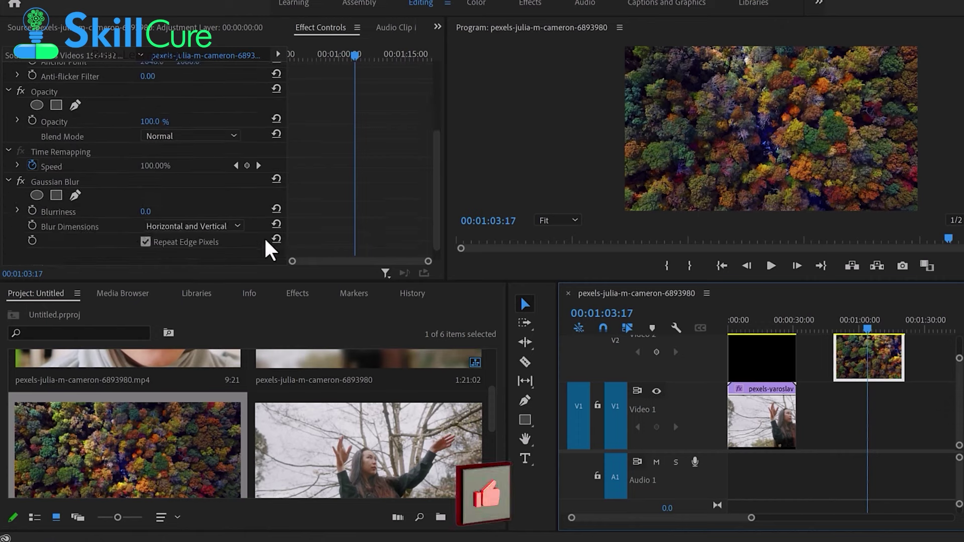
click(145, 211)
text(50)
key(Return)
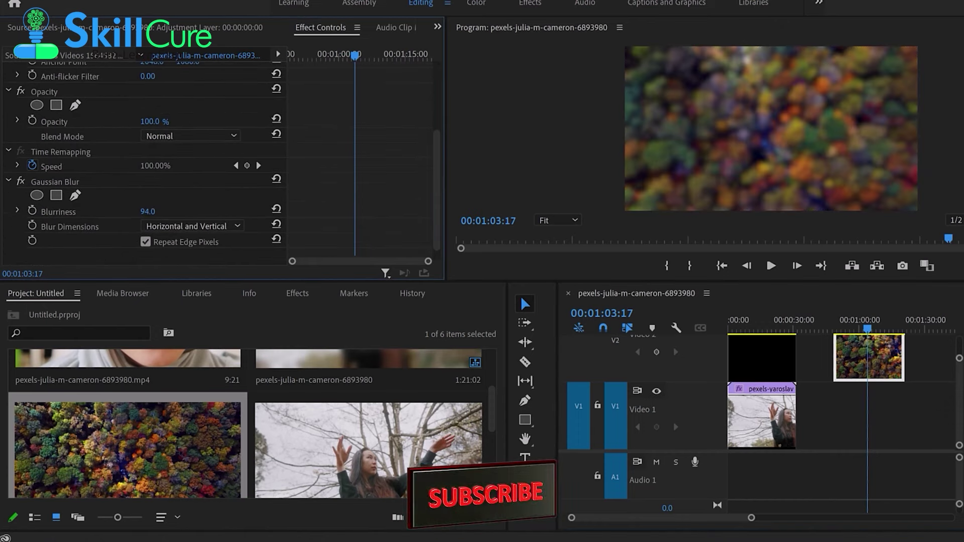
drag(148, 212, 171, 212)
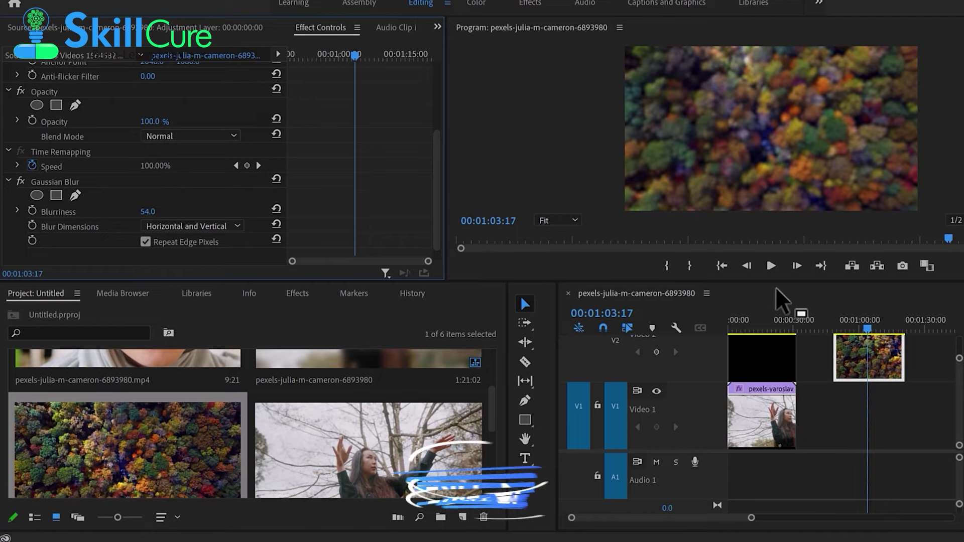
drag(777, 281, 777, 269)
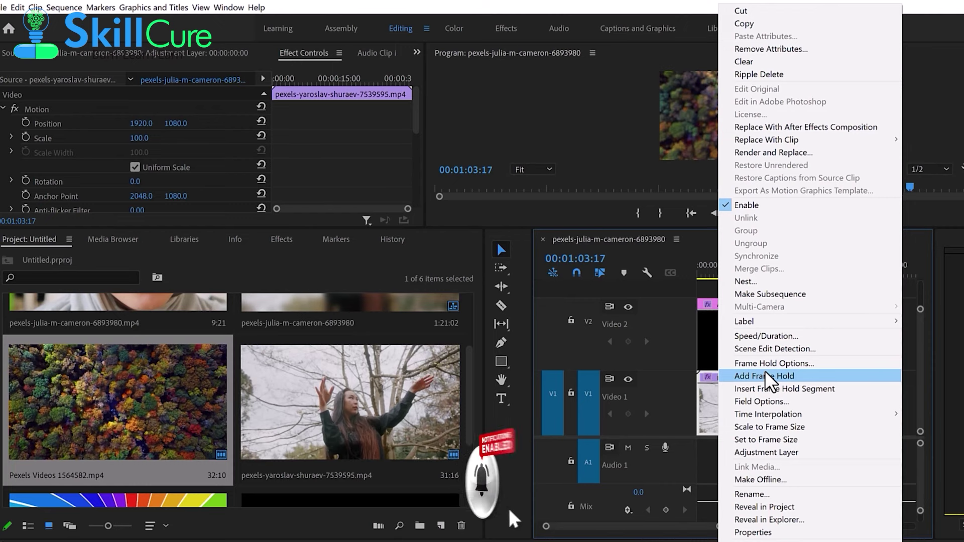
Dismiss the context menu and select the Video 1 clip's Motion and Gaussian Blur effects.
click(690, 424)
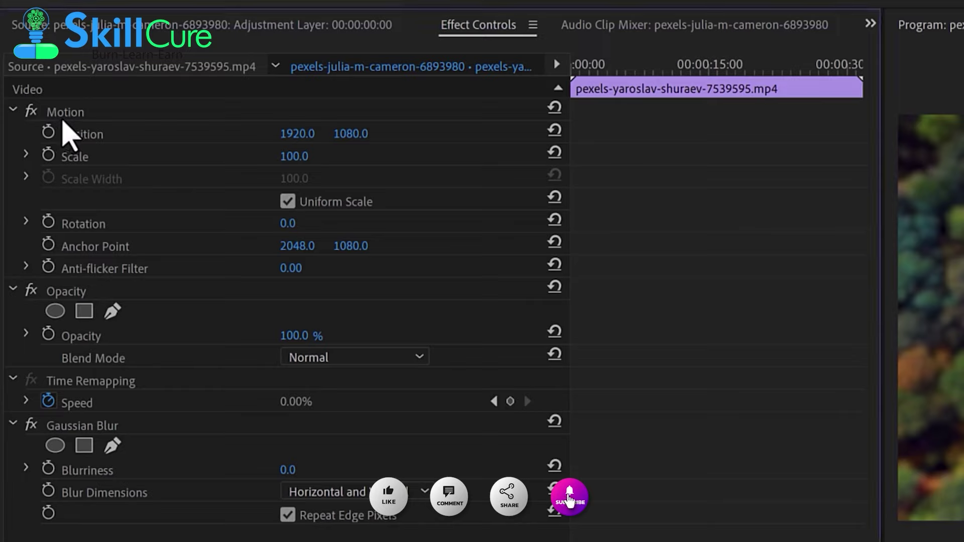
click(78, 112)
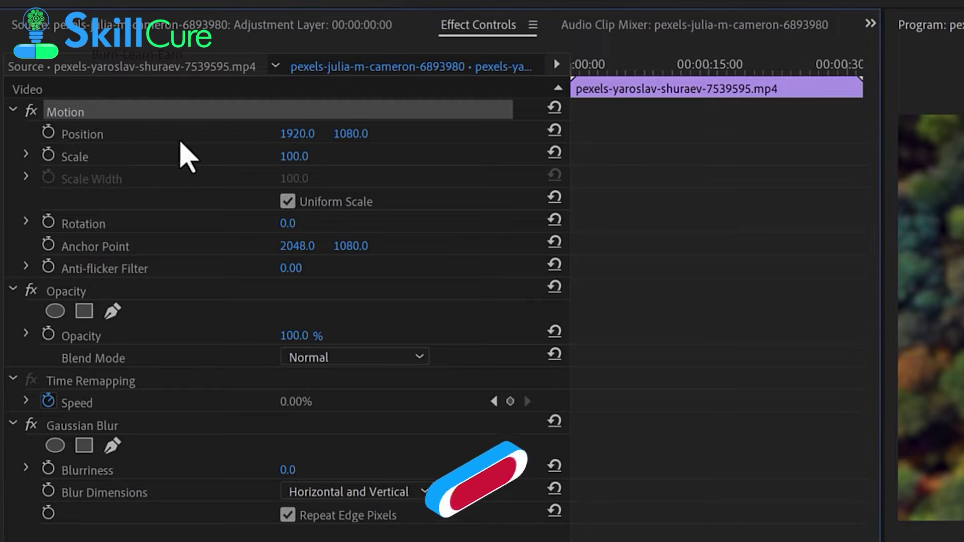
click(277, 197)
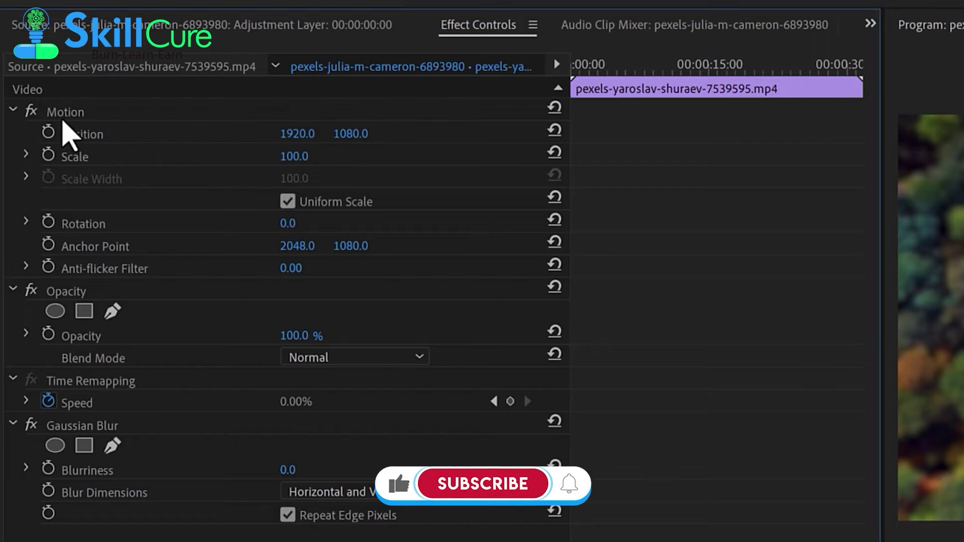
click(77, 113)
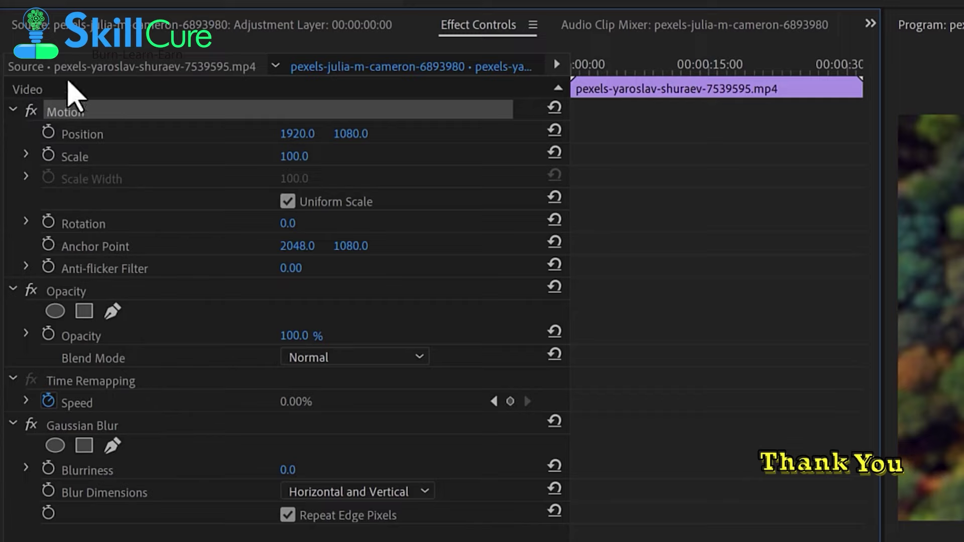
click(77, 424)
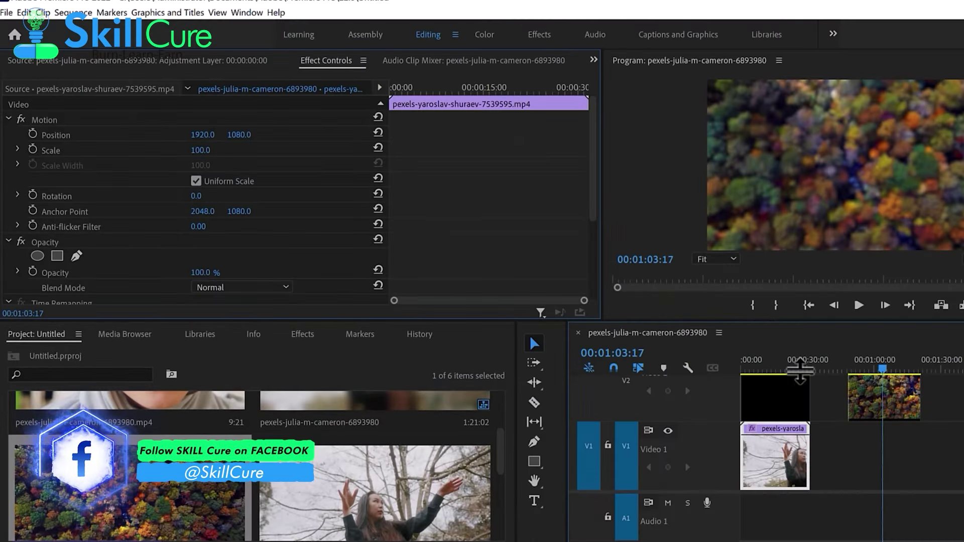
Keyframe the forest clip's Blurriness, raising it early and lowering the final keyframe to about 47.
click(874, 371)
click(882, 397)
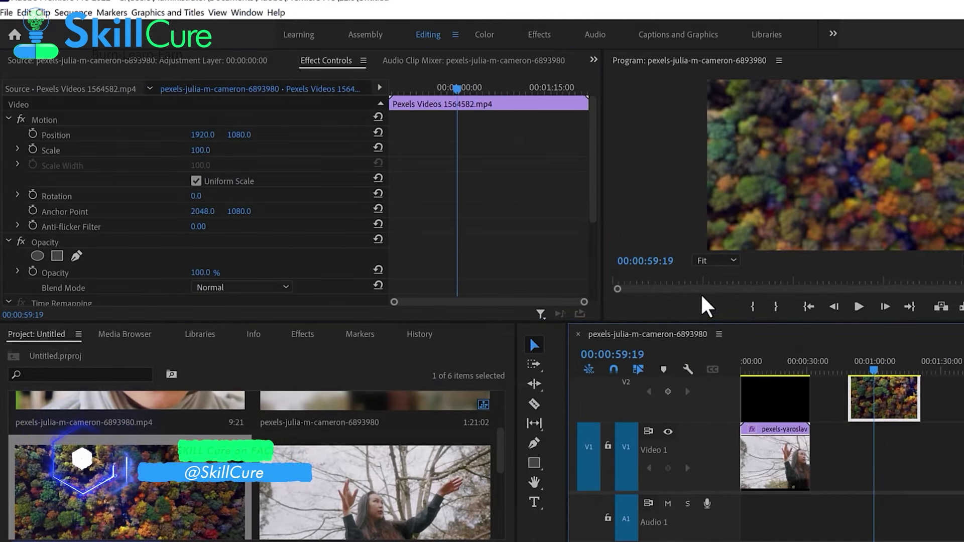
scroll(475, 216, down, 4)
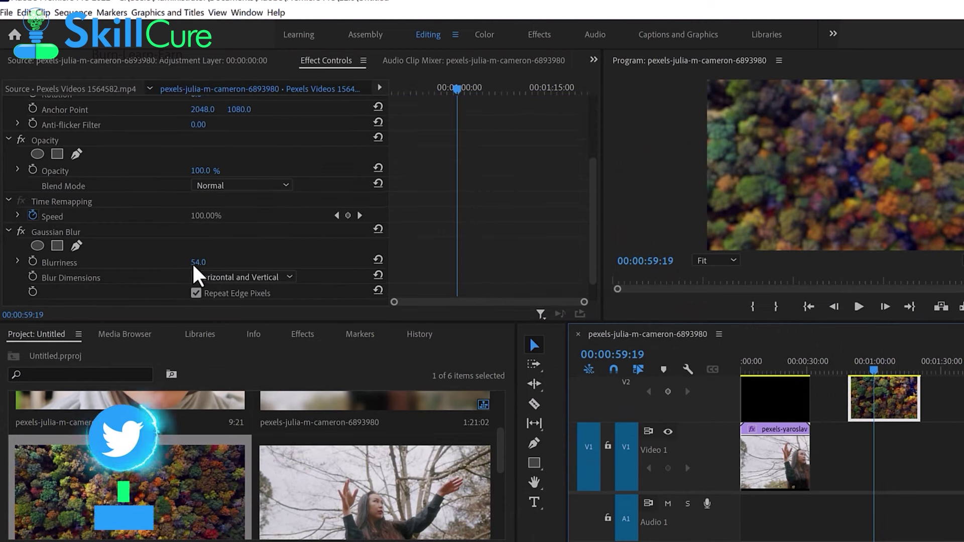
scroll(194, 267, down, 1)
click(32, 235)
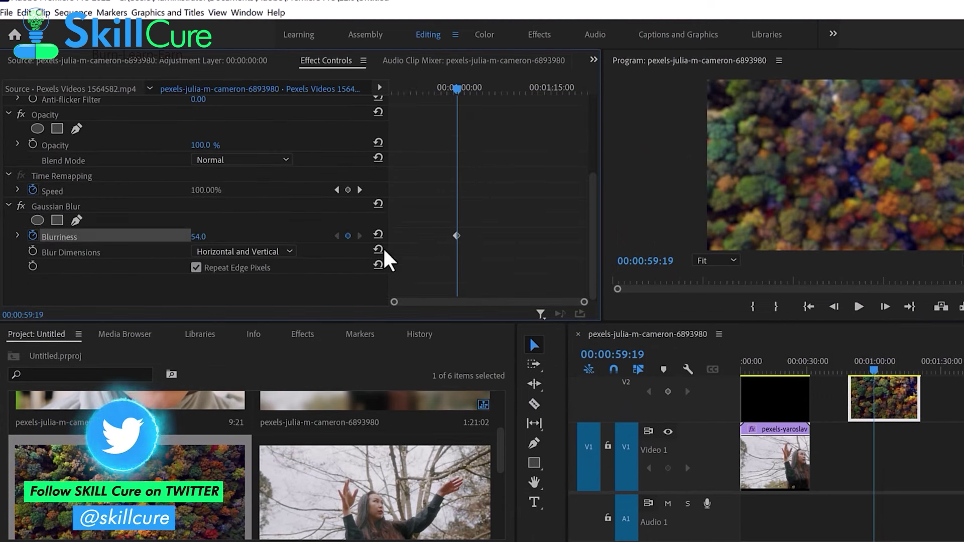
drag(456, 236, 399, 235)
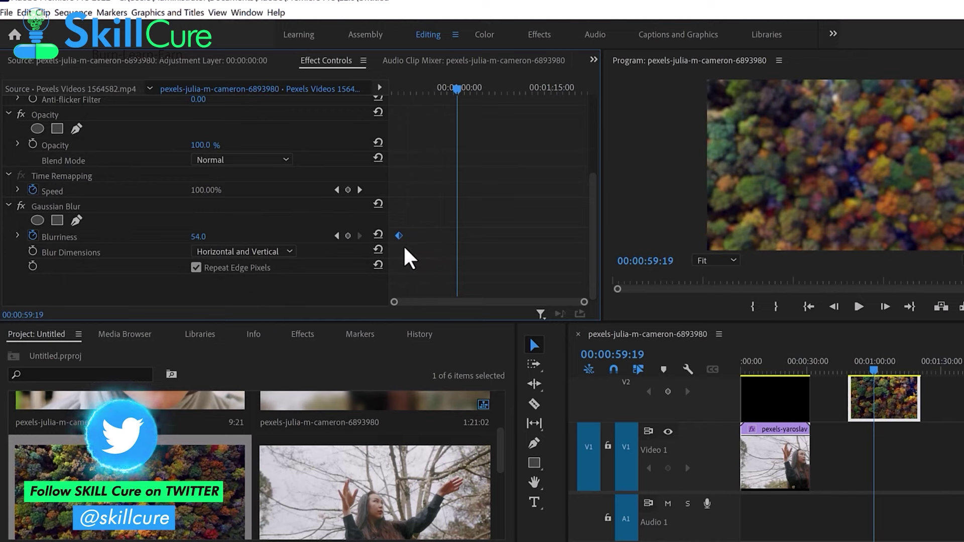
drag(198, 236, 232, 237)
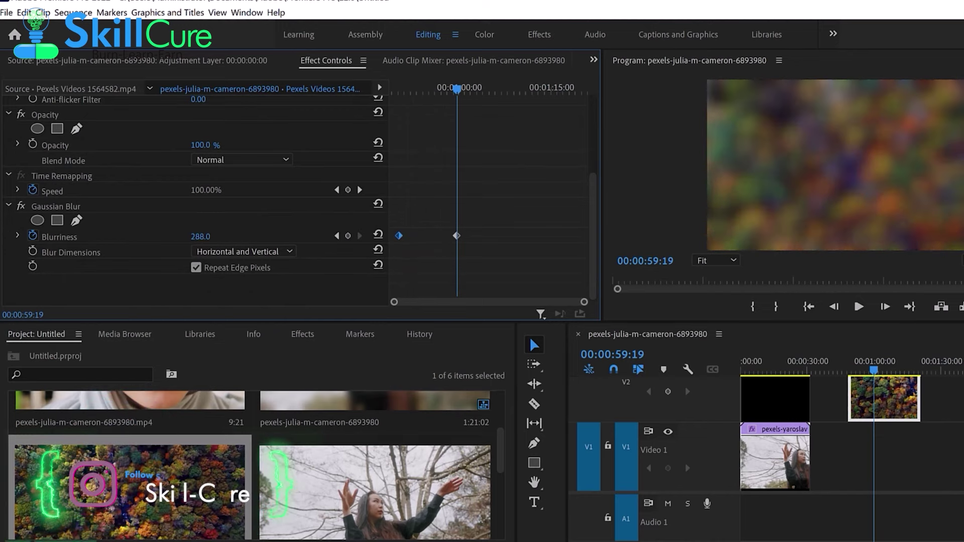
drag(458, 96, 531, 118)
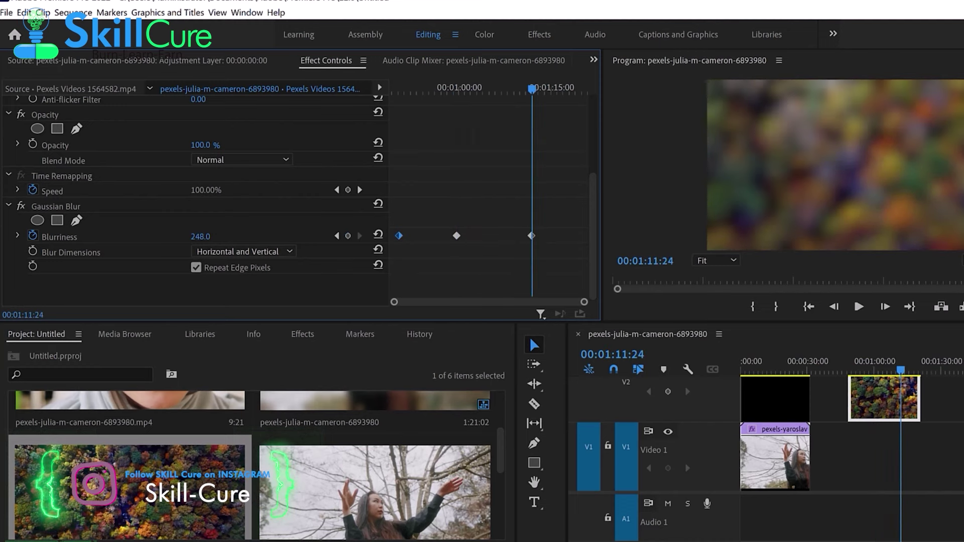
drag(213, 236, 111, 237)
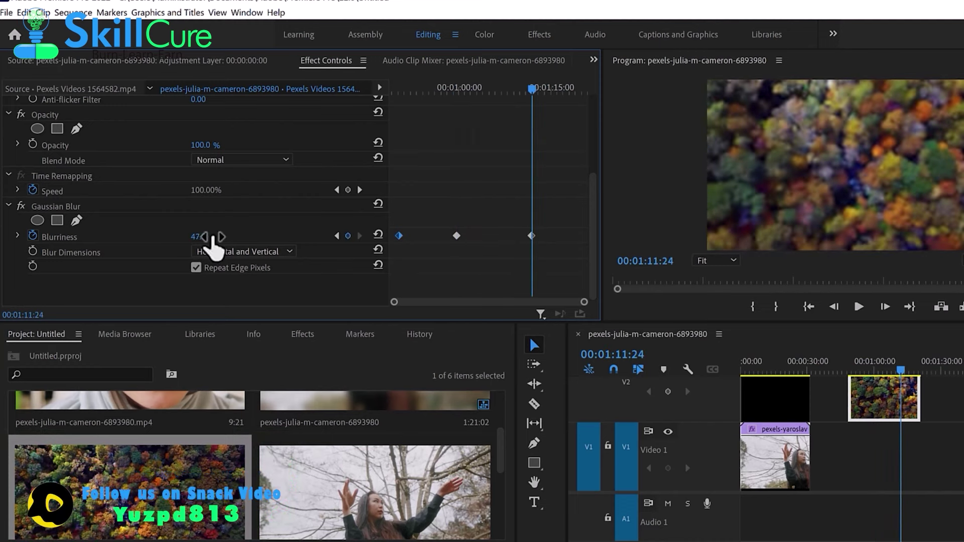
Play the blur animation from around the one-minute mark and enlarge the monitor area.
click(461, 89)
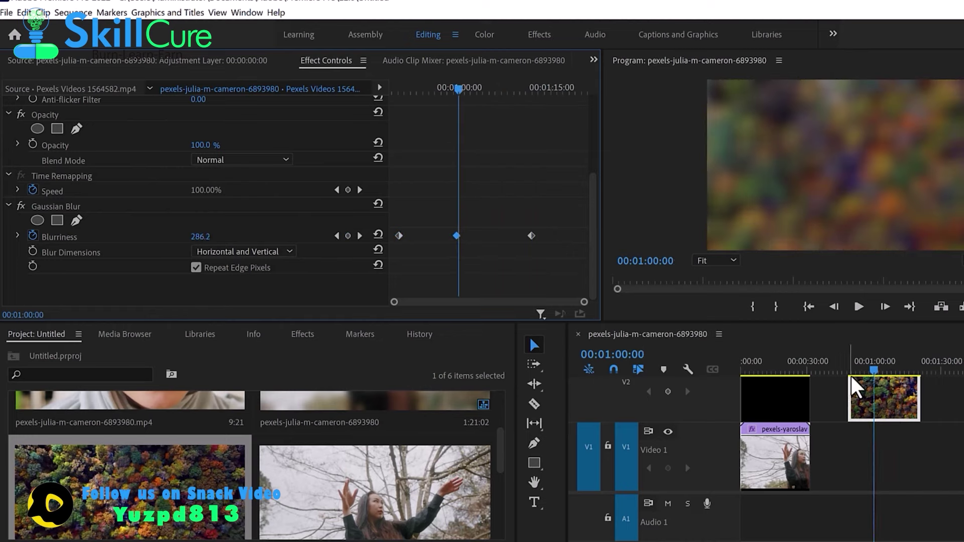
click(858, 306)
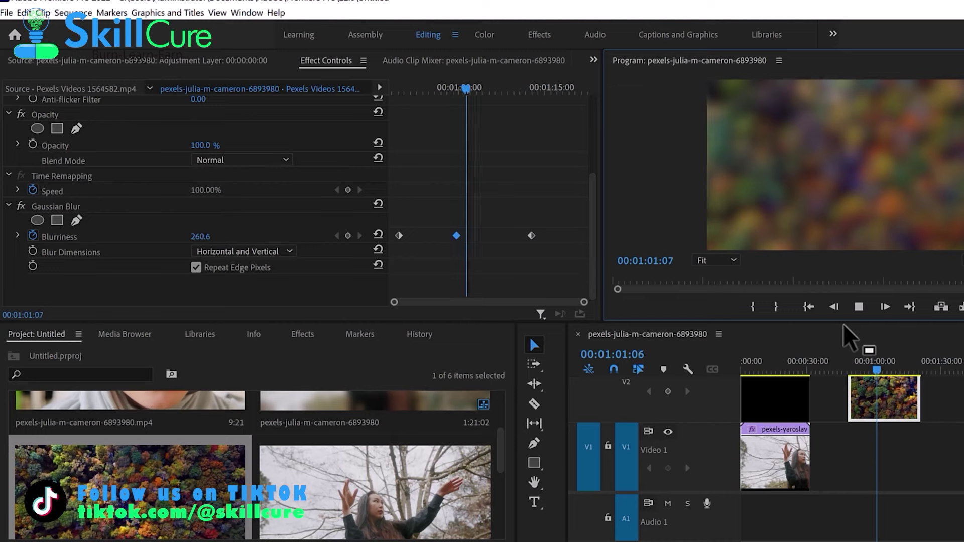
drag(842, 326, 831, 400)
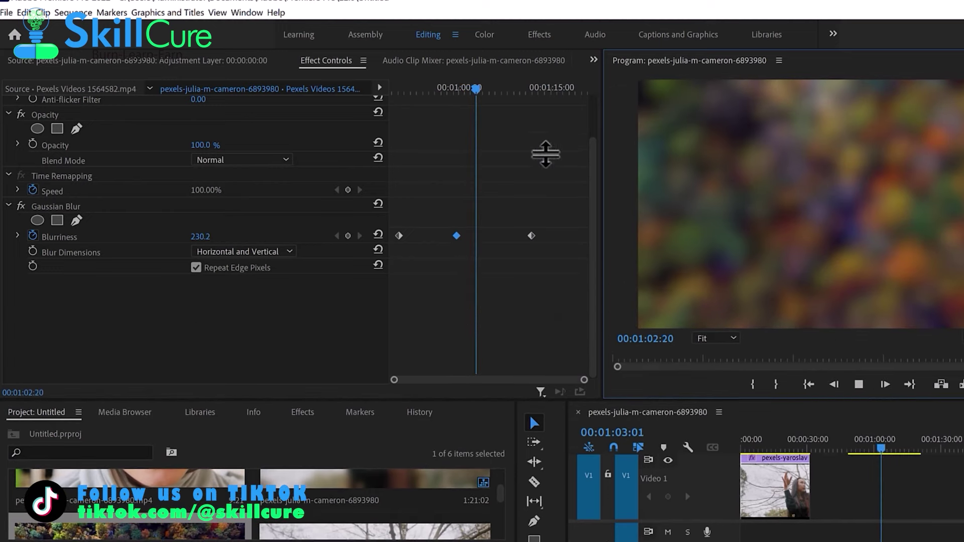
Preview the sequence, then delete the Gaussian Blur effect from the woman clip on Video 1.
mouse_move(487, 97)
mouse_down()
mouse_move(533, 99)
mouse_move(450, 141)
mouse_move(435, 175)
mouse_up()
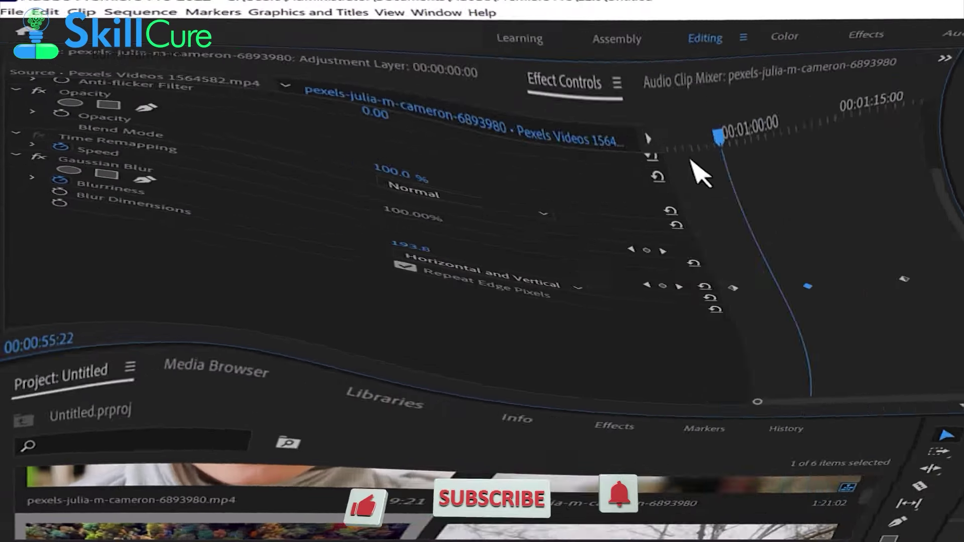
click(860, 384)
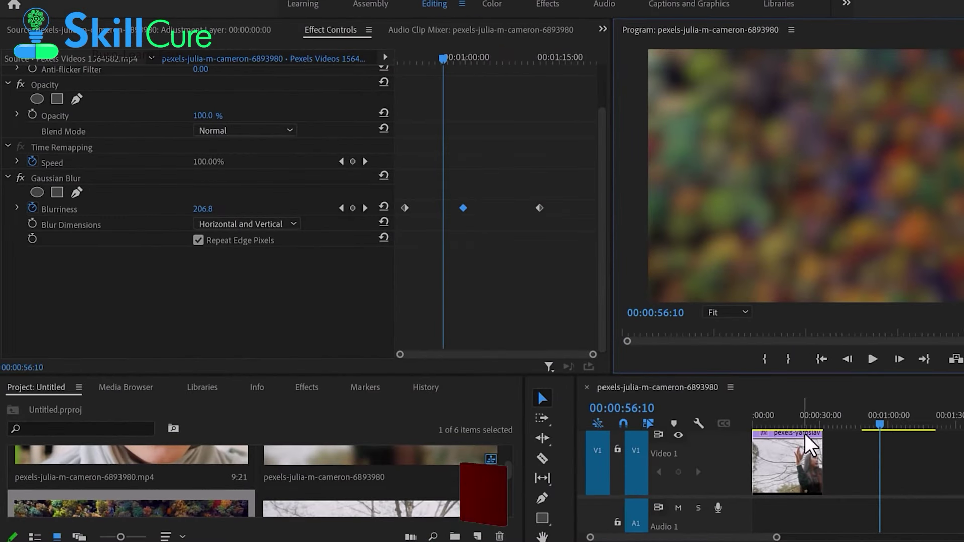
click(787, 463)
scroll(462, 273, down, 2)
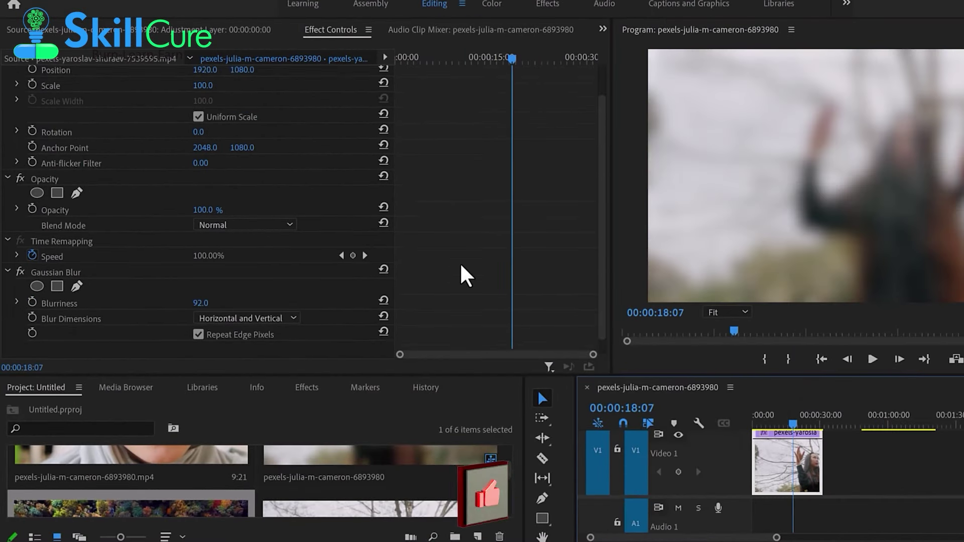
click(87, 257)
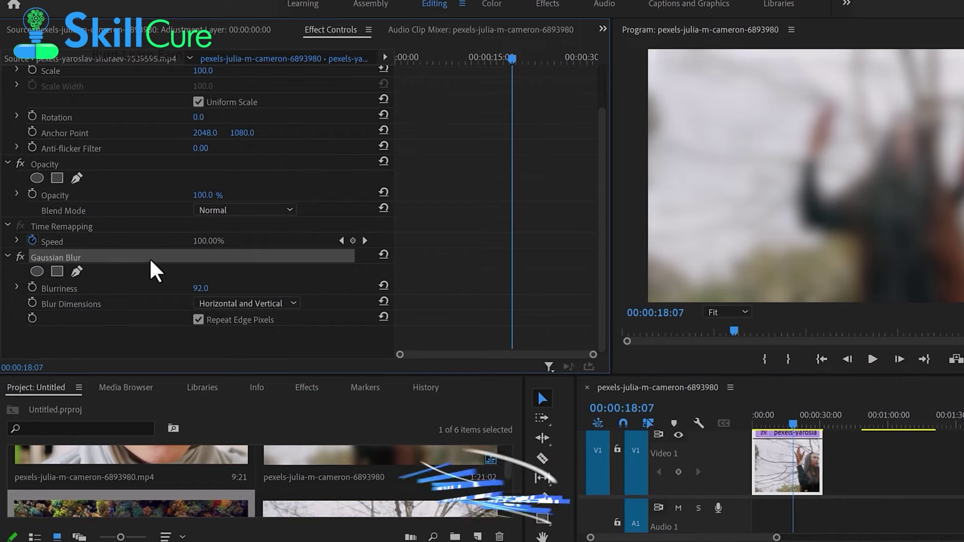
key(Delete)
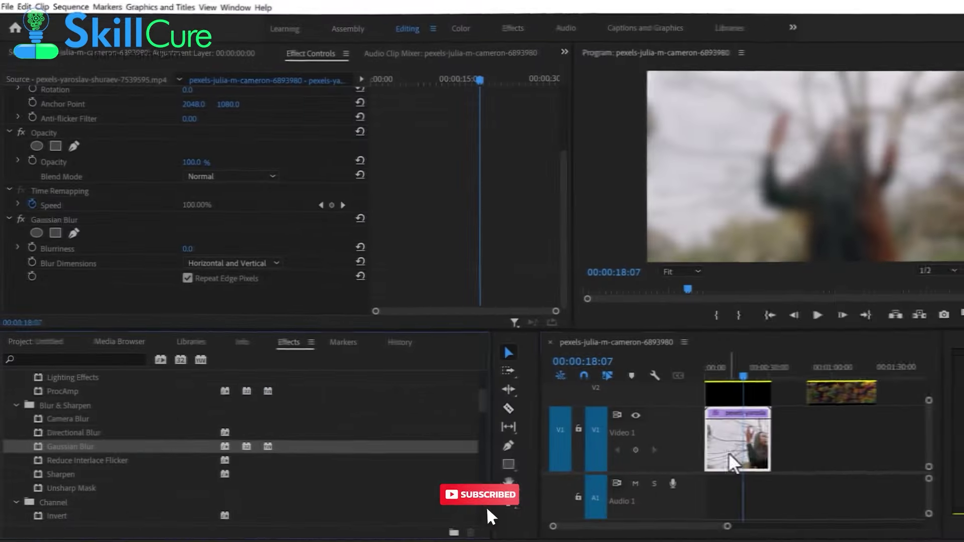
right_click(730, 461)
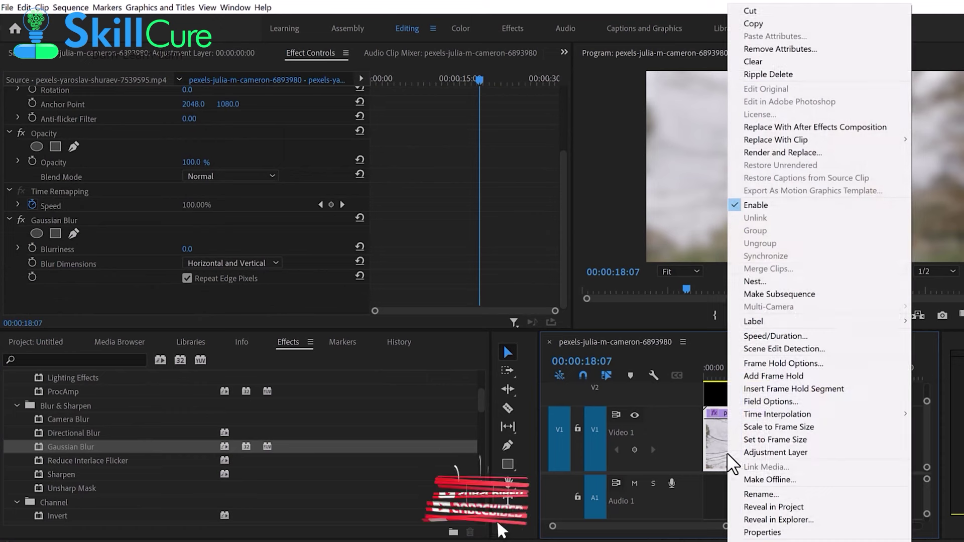
Remove the woman clip's Opacity and Time Remapping attributes, leaving Motion unticked in Remove Attributes.
click(777, 50)
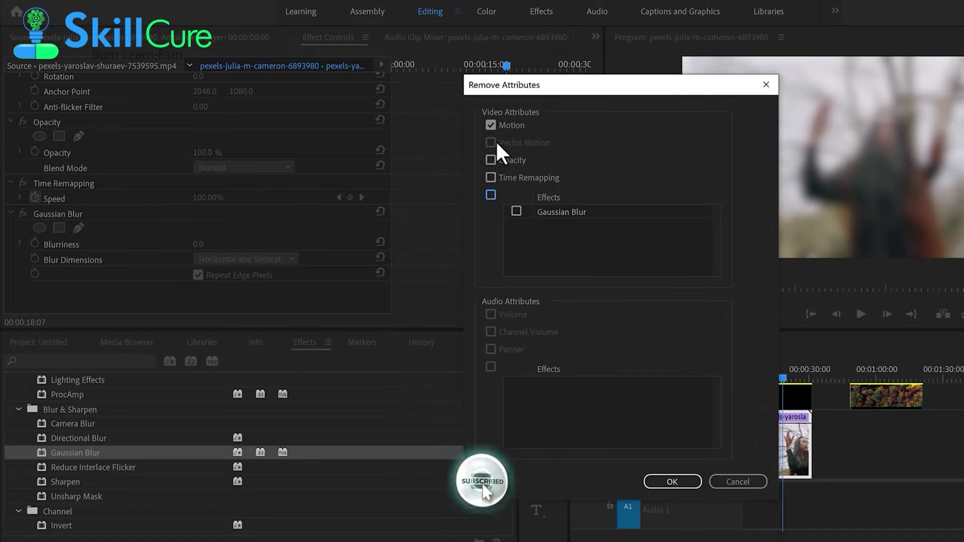
click(490, 125)
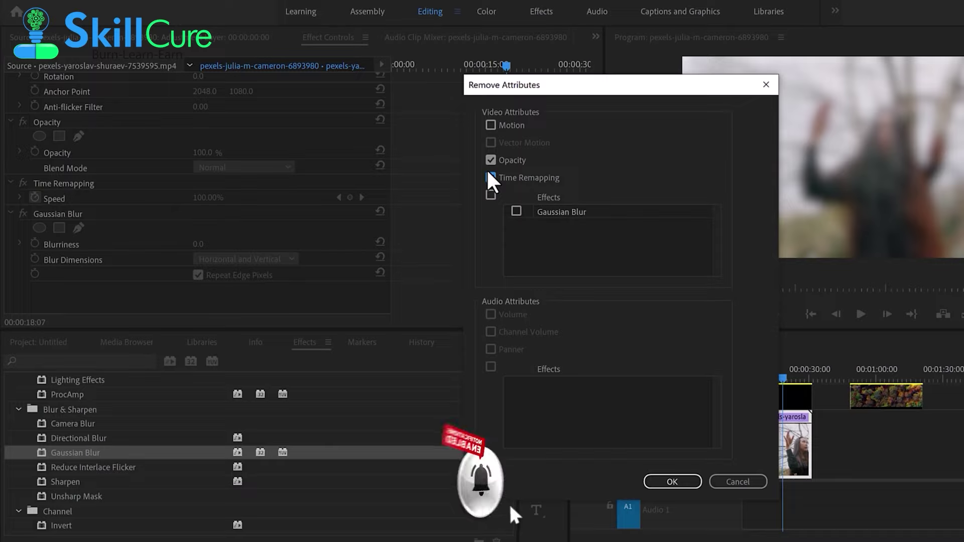
click(673, 479)
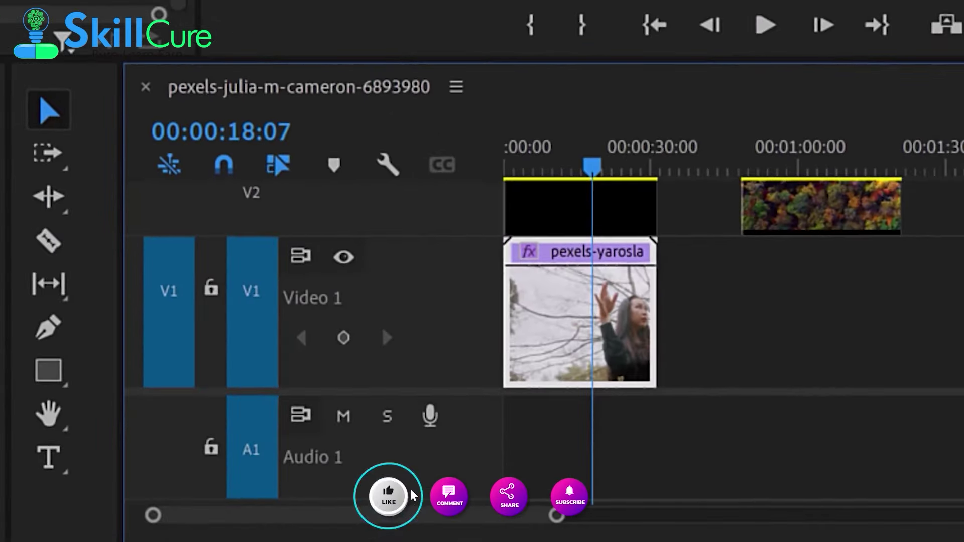
Toggle Video 1's visibility and lock off and back on, and enlarge the timeline area.
click(343, 257)
click(344, 257)
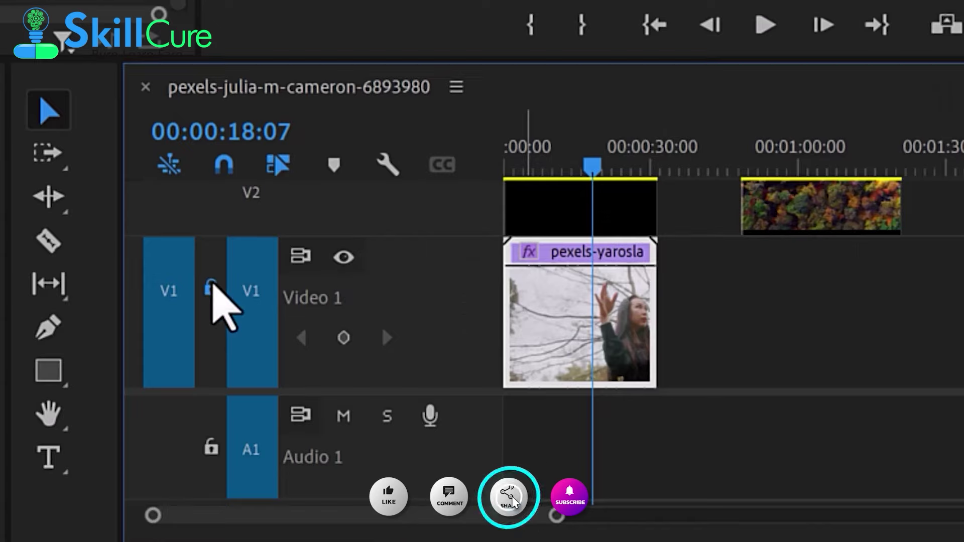
click(211, 288)
click(212, 287)
click(343, 258)
click(344, 259)
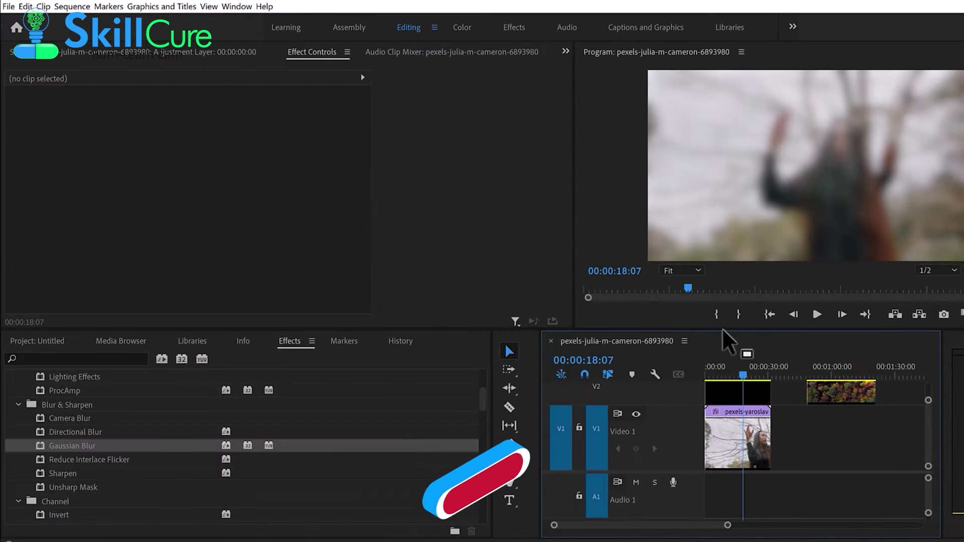
drag(724, 332, 723, 252)
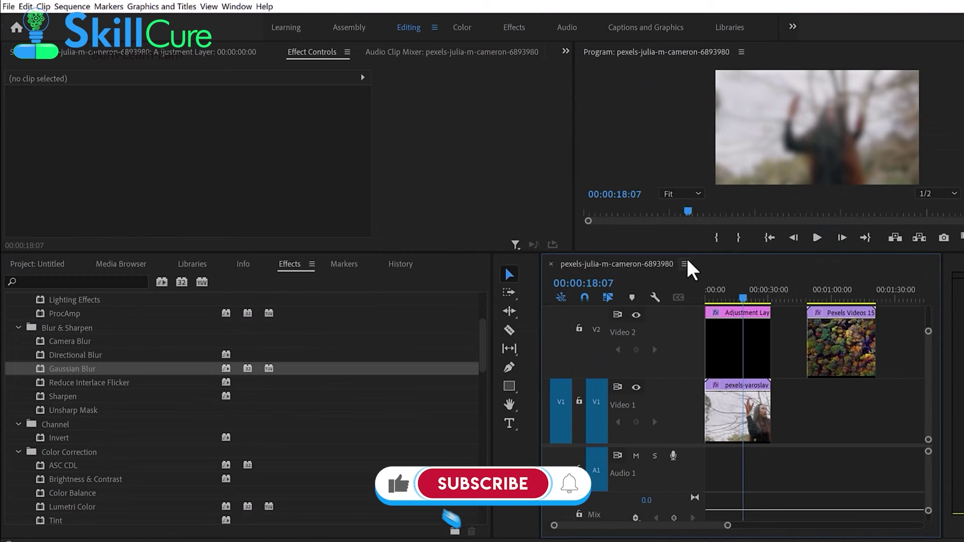
Apply the Extract effect from Video Effects > Adjust to the woman clip.
click(15, 360)
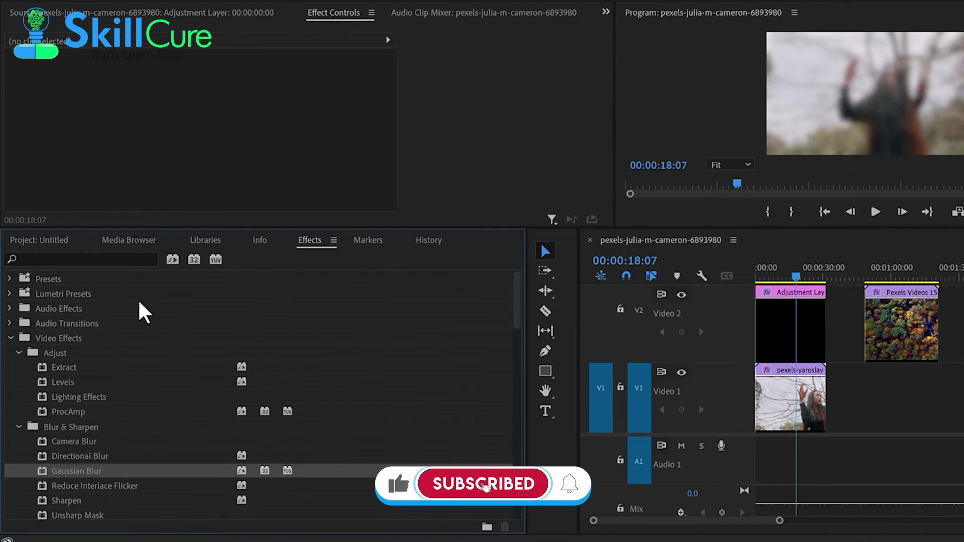
drag(151, 229, 151, 173)
click(69, 300)
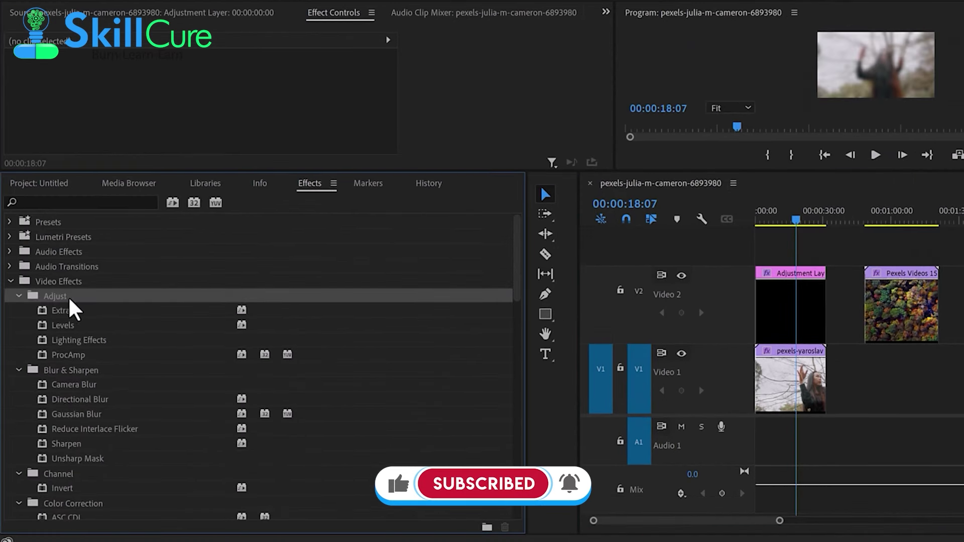
click(19, 296)
click(19, 296)
click(55, 311)
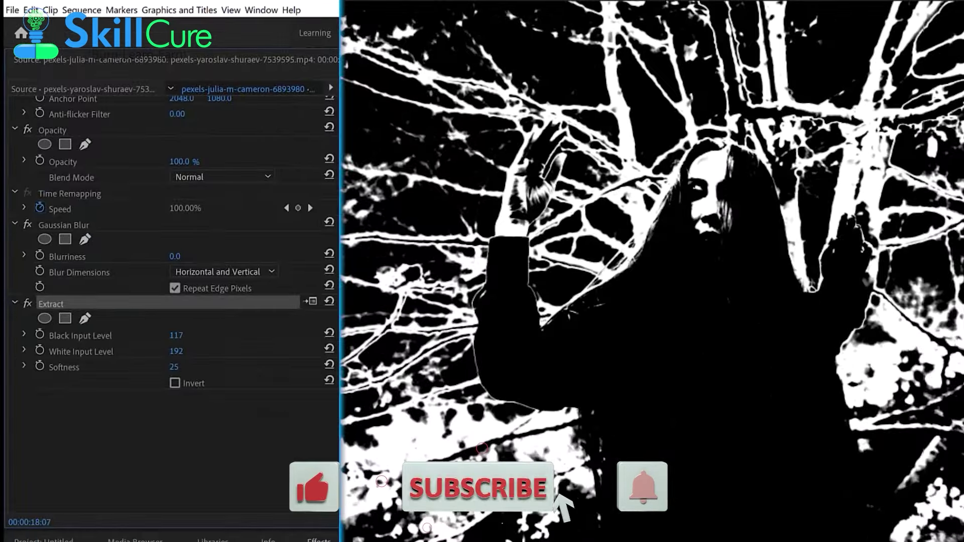
Set Extract's Black Input Level to 80, White Input Level to 219 and Softness to 86.
drag(176, 335, 157, 335)
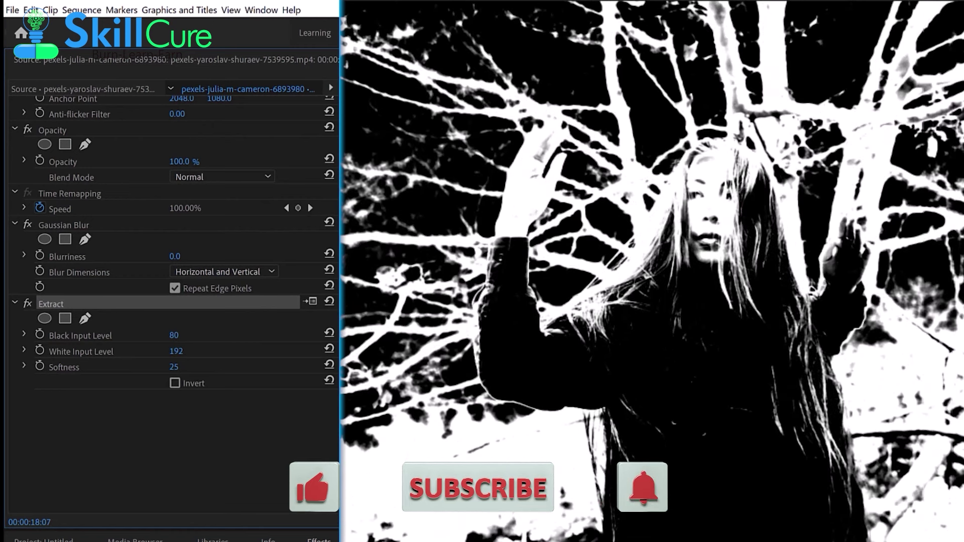
mouse_move(182, 353)
mouse_down()
mouse_move(166, 353)
mouse_move(191, 351)
mouse_up()
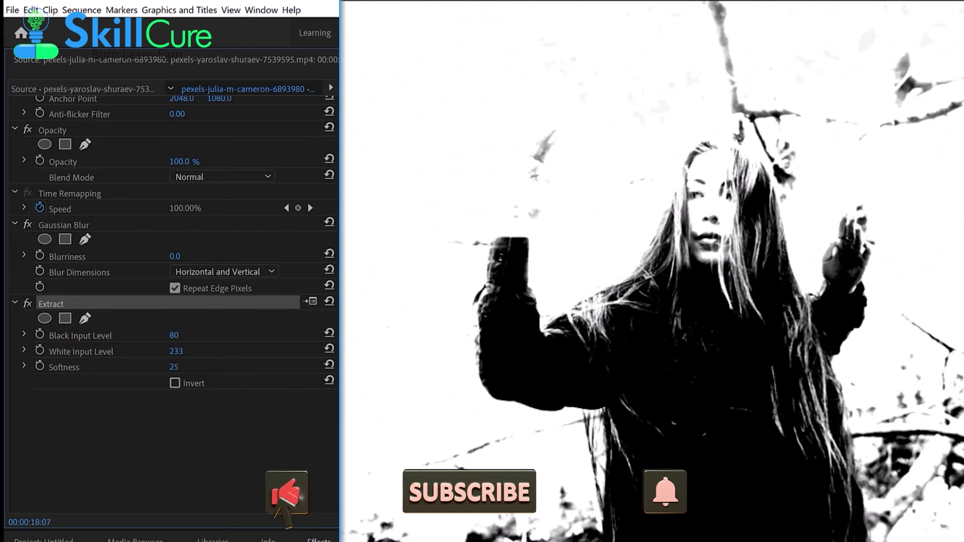
mouse_move(176, 351)
mouse_down()
mouse_move(168, 351)
mouse_move(176, 351)
mouse_up()
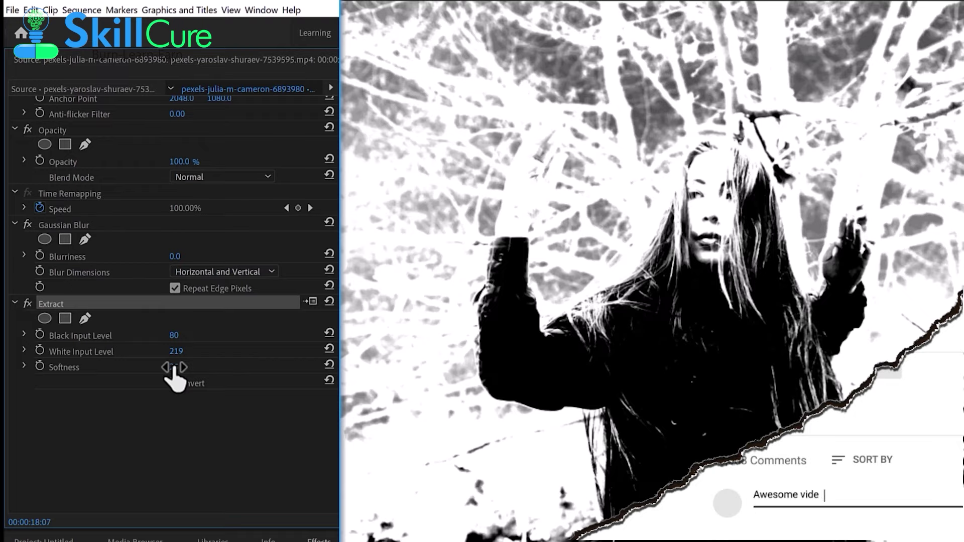
drag(174, 368, 210, 368)
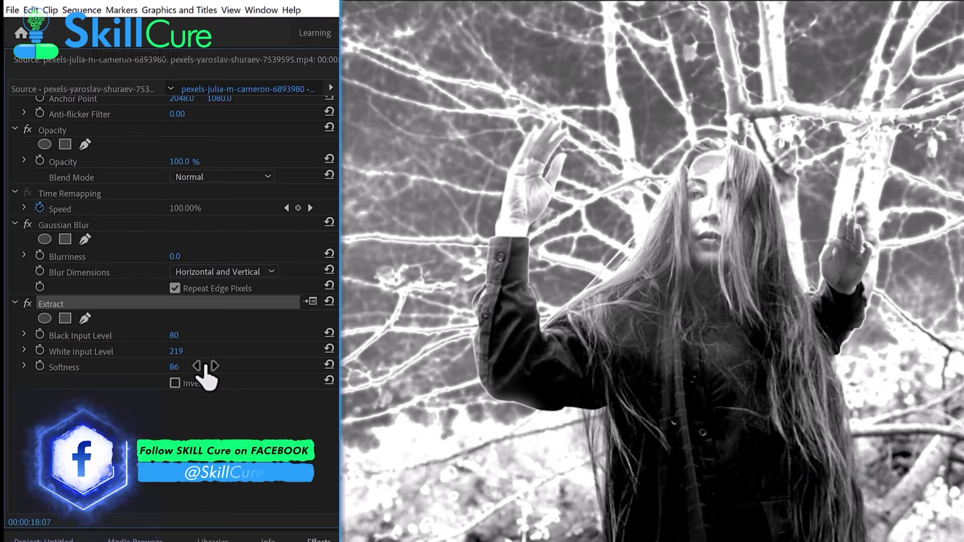
Retune Extract to White Input 189, Softness 69 and Black Input 77.
drag(176, 367, 177, 367)
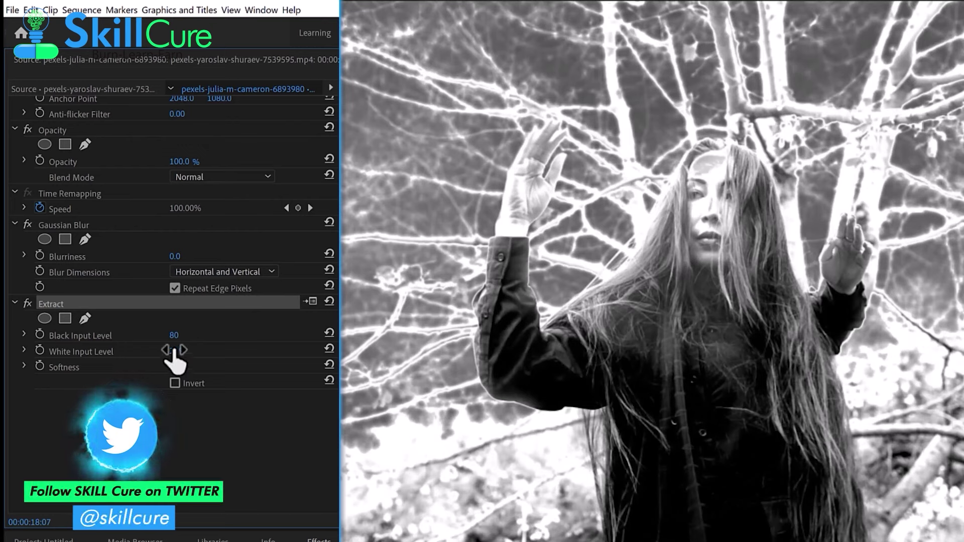
drag(176, 351, 173, 351)
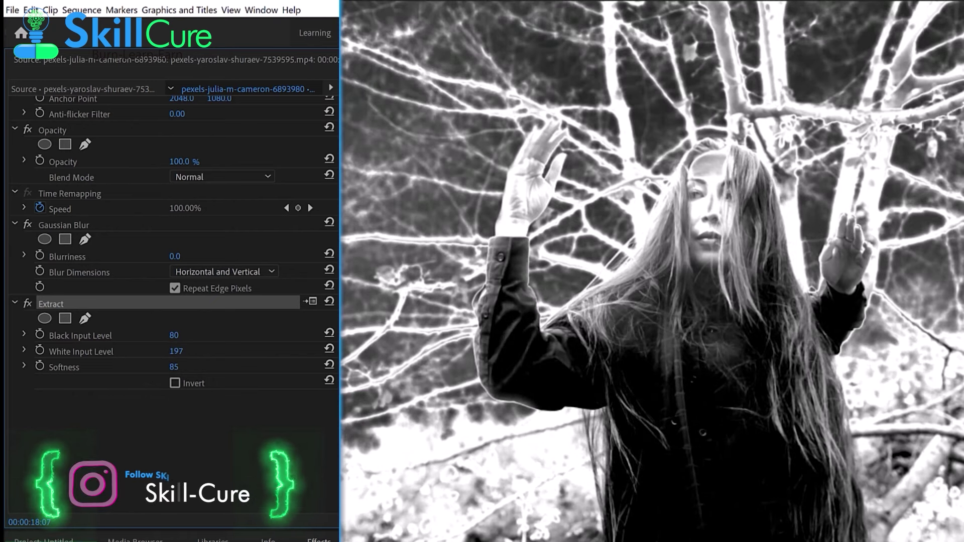
drag(172, 351, 172, 351)
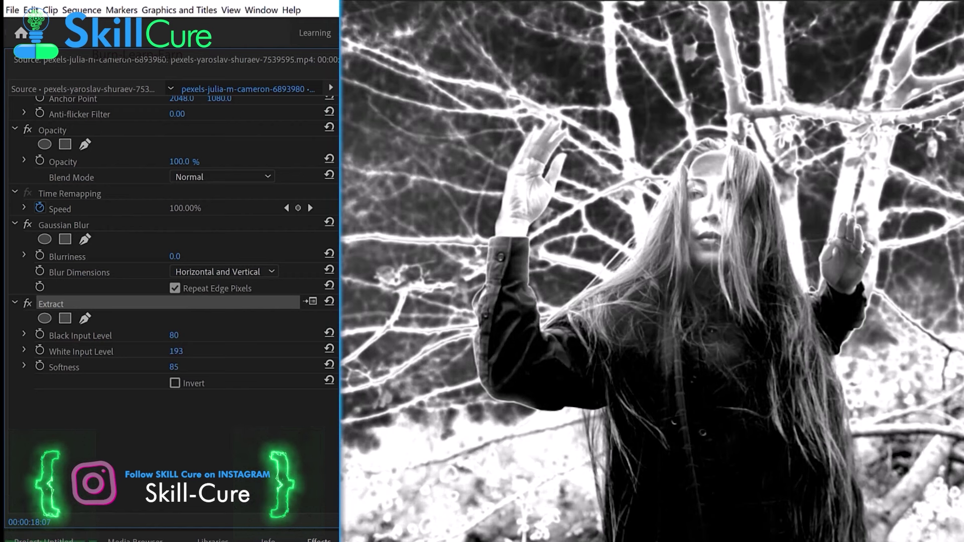
drag(172, 351, 169, 351)
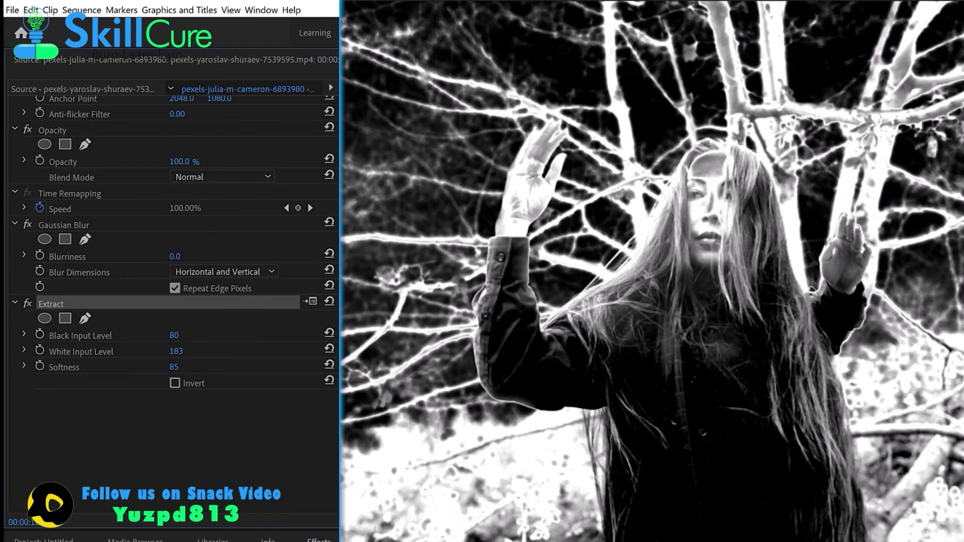
drag(175, 367, 191, 367)
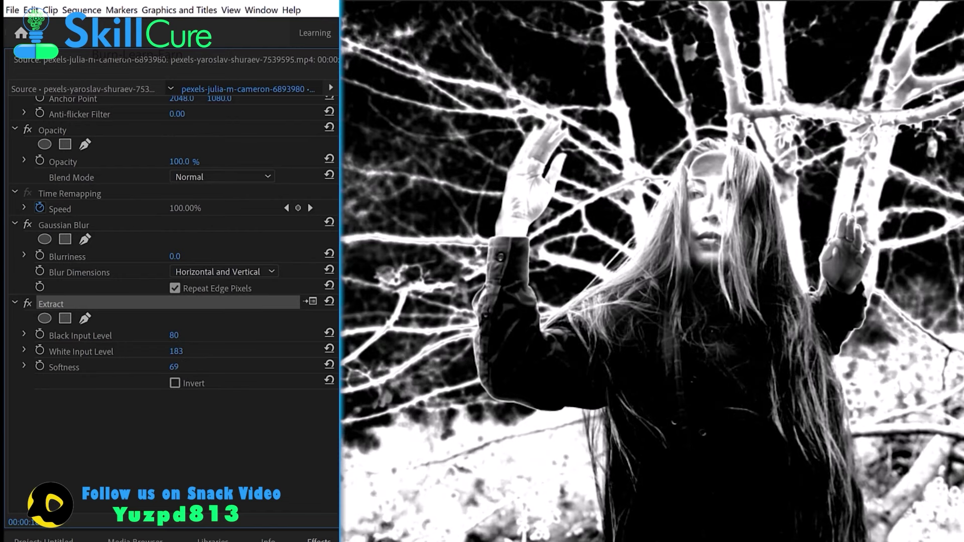
drag(183, 353, 189, 352)
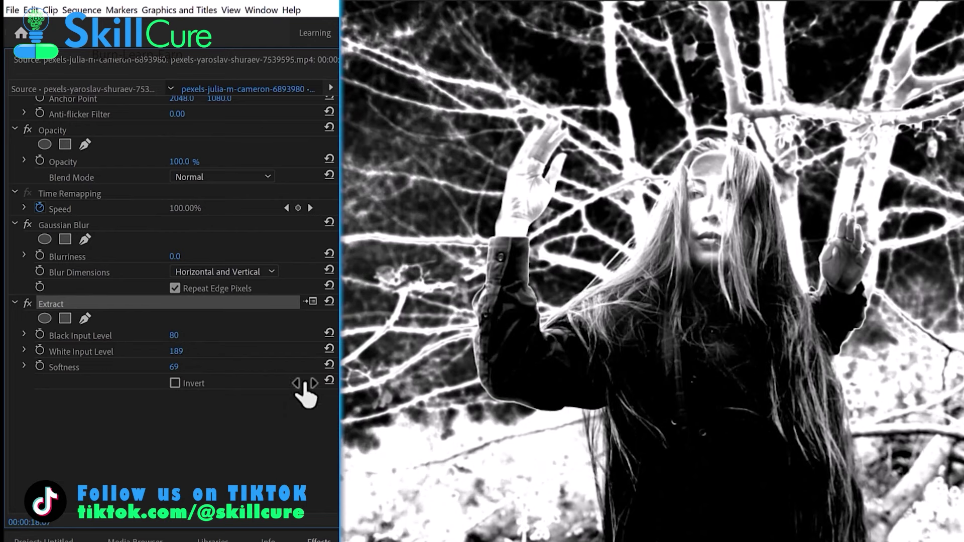
drag(177, 337, 191, 337)
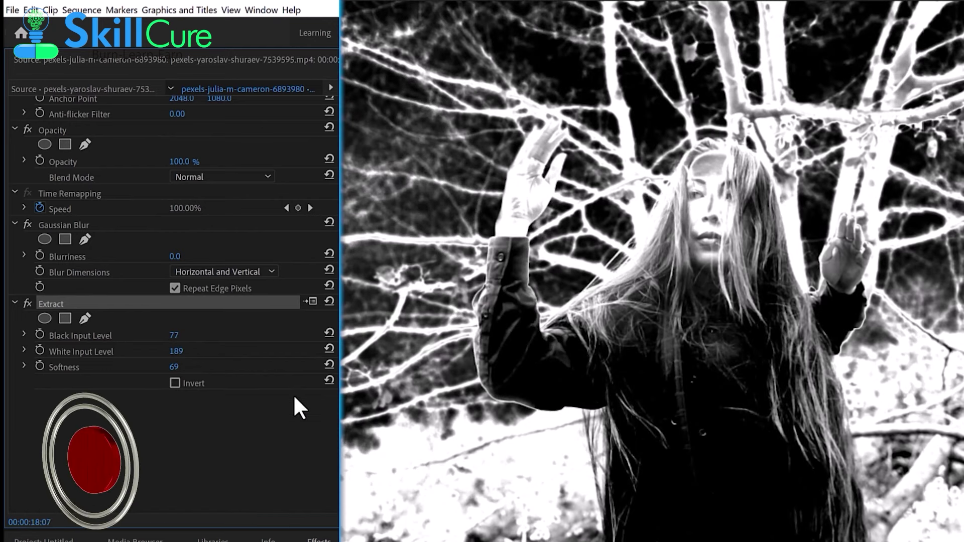
Compare Extract's Invert on and off, leave it off, and place the aerial forest clip on Video 2.
click(176, 383)
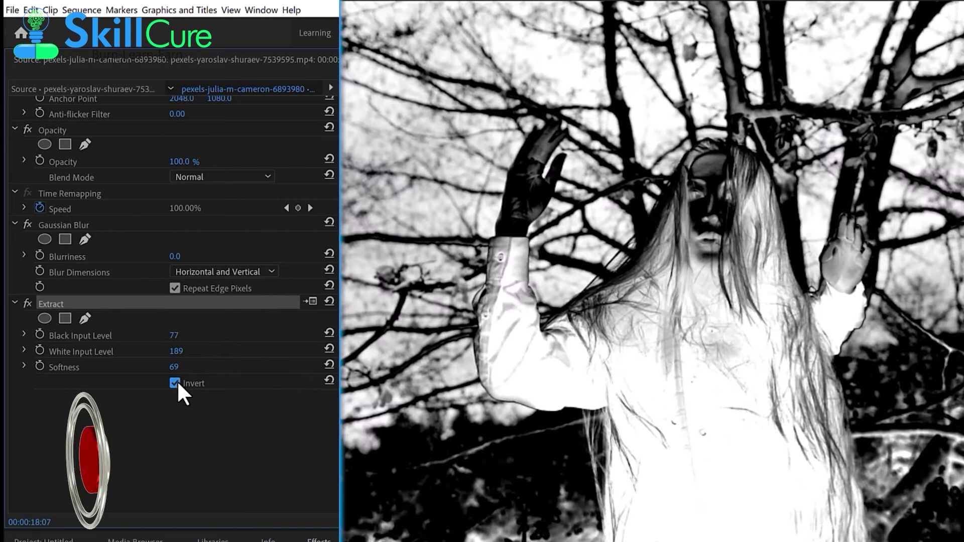
click(177, 383)
click(178, 384)
click(177, 383)
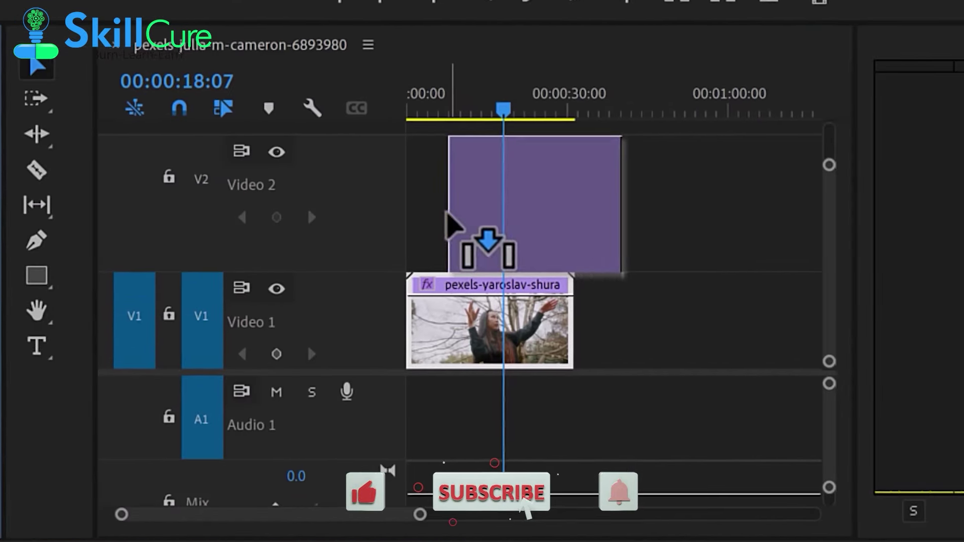
drag(30, 347, 495, 208)
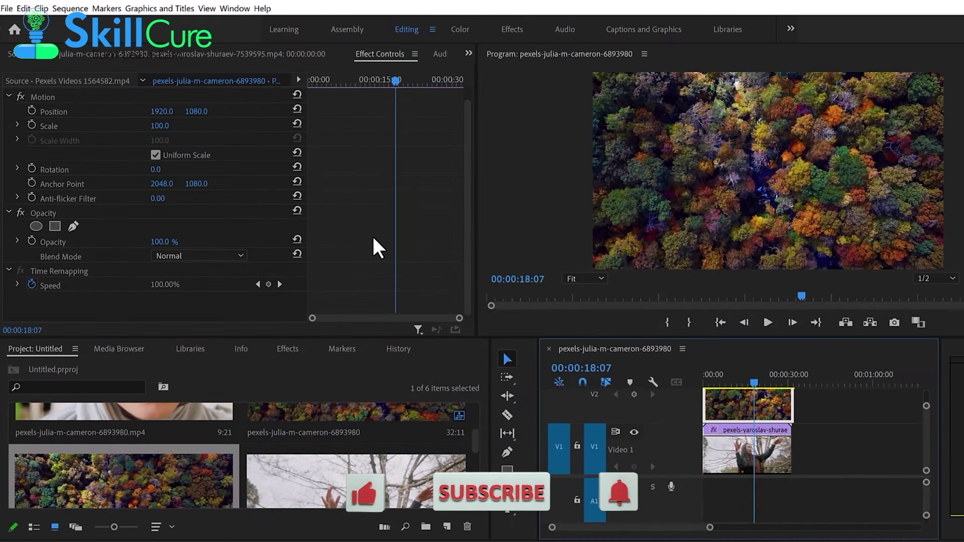
Set the forest clip's Opacity blend mode to Multiply, then switch it to Lighten.
click(178, 257)
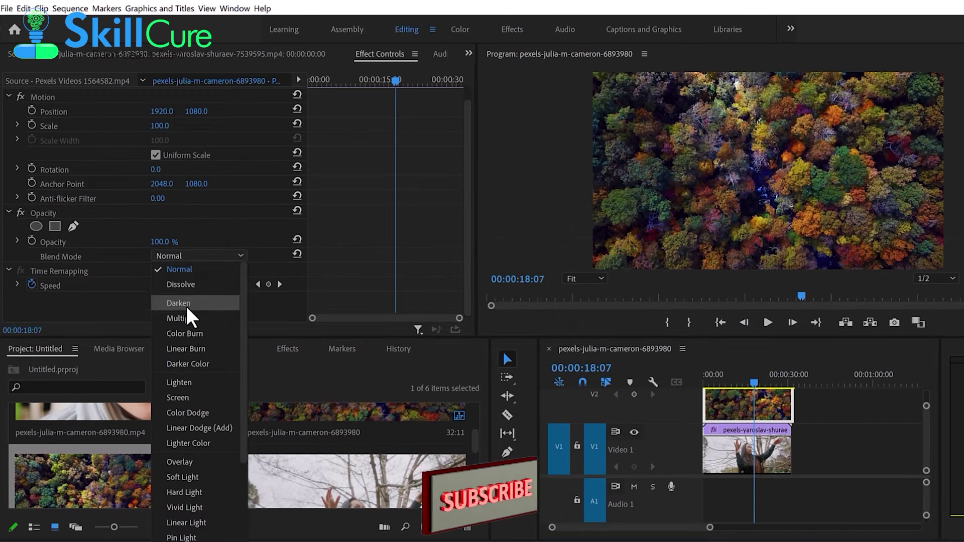
click(193, 322)
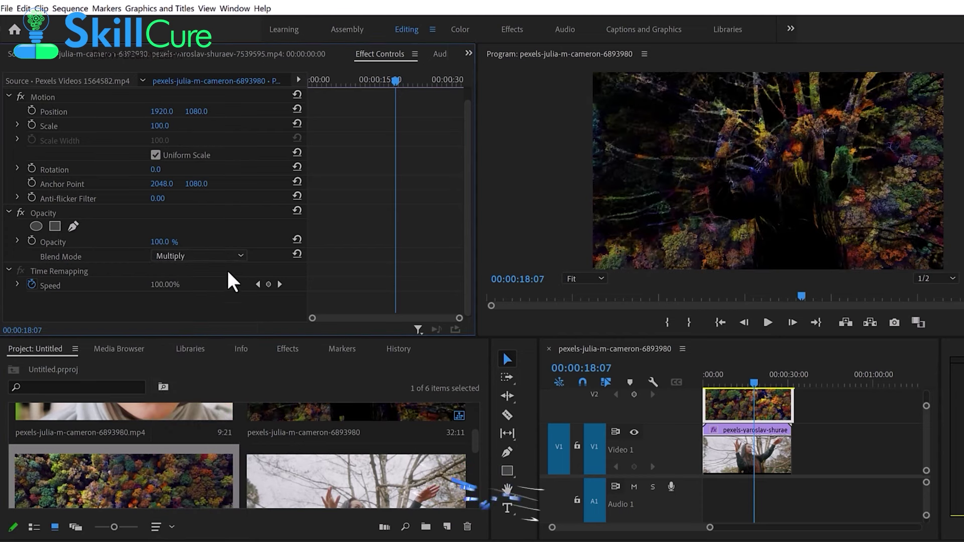
click(217, 258)
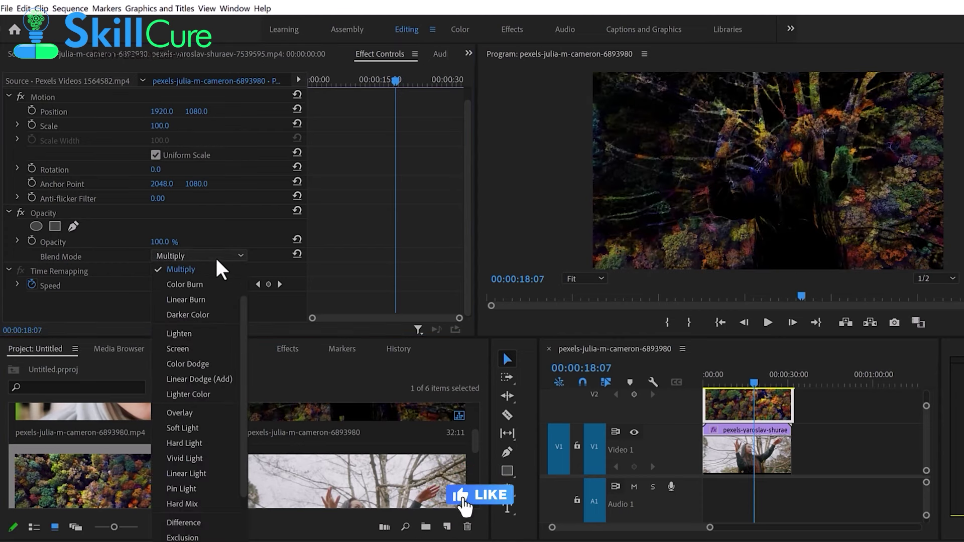
click(206, 334)
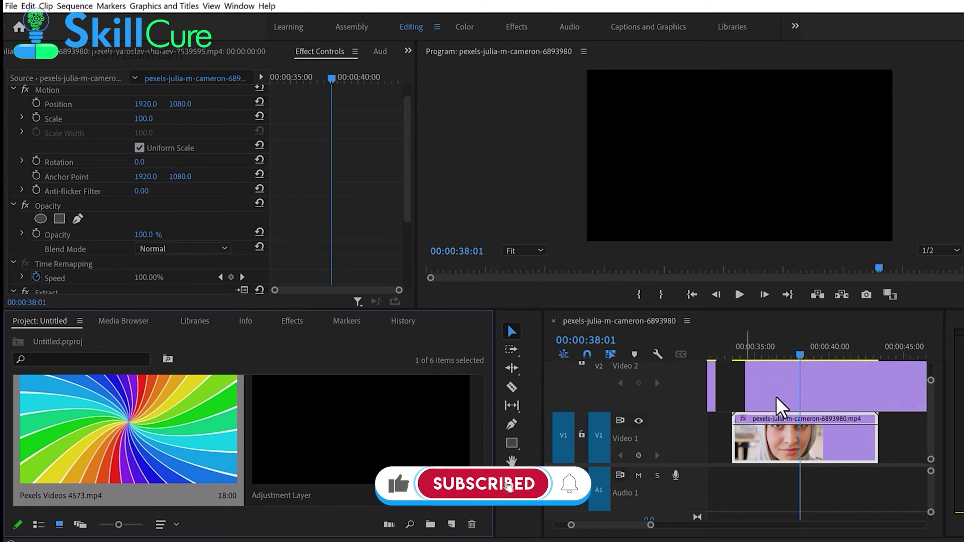
Place the rainbow clip on Video 2 above the face clip, scale it to 211 and trim its end.
drag(773, 389, 780, 403)
drag(143, 136, 198, 136)
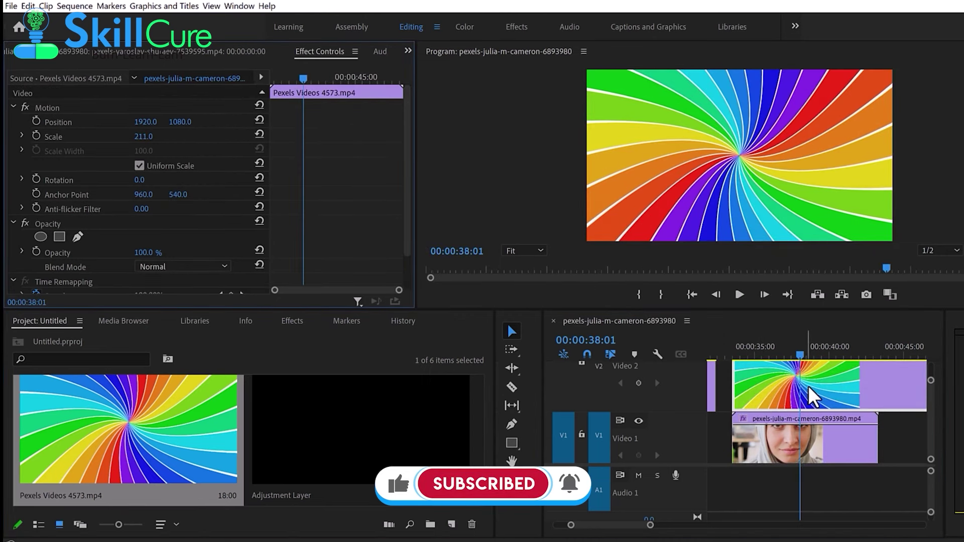
key(minus)
drag(849, 417, 761, 418)
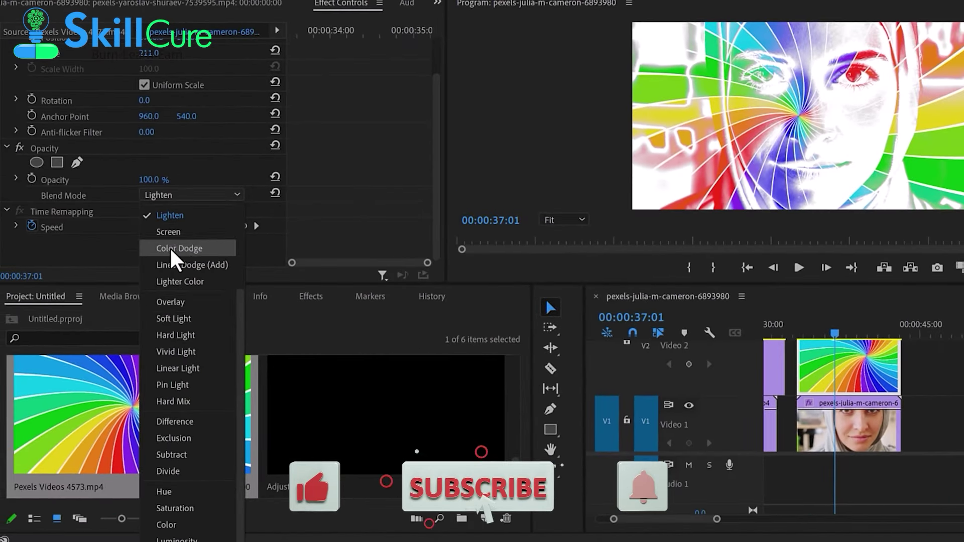
Blend the rainbow clip in Darken mode and play the composite back from about 33:17.
click(171, 243)
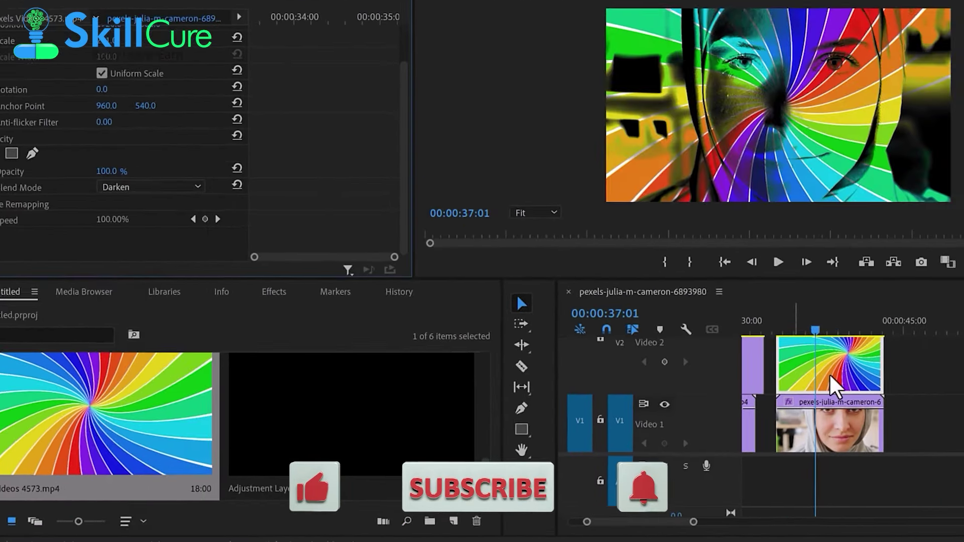
click(780, 330)
click(778, 261)
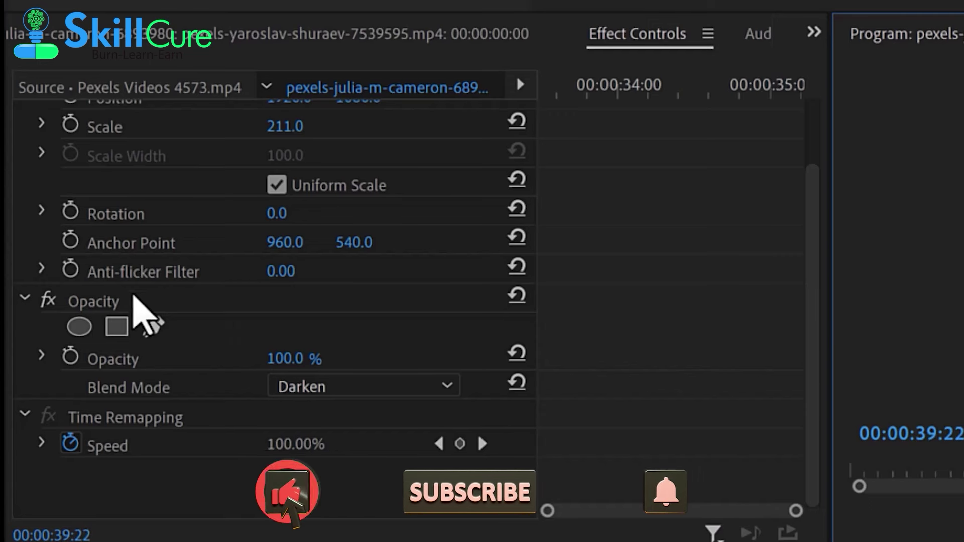
scroll(573, 251, up, 3)
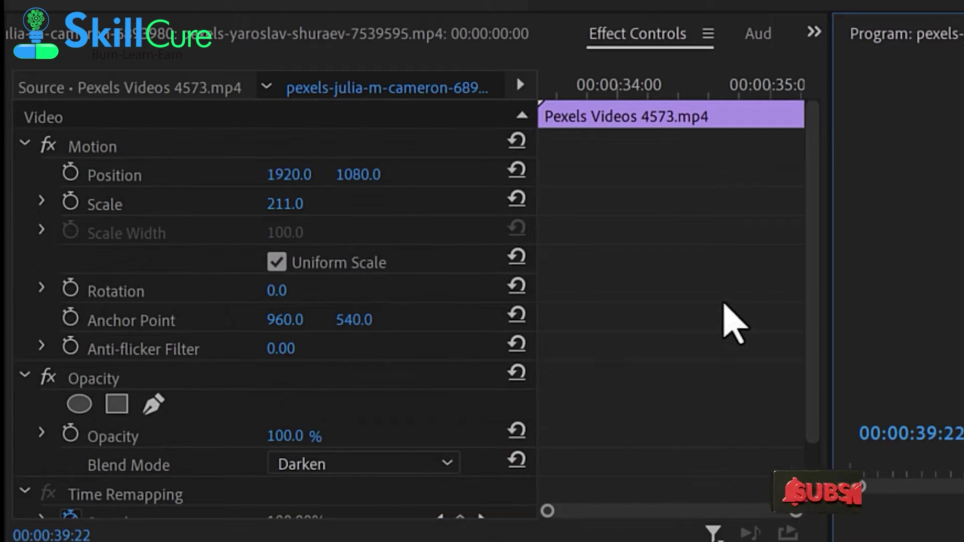
scroll(733, 324, down, 3)
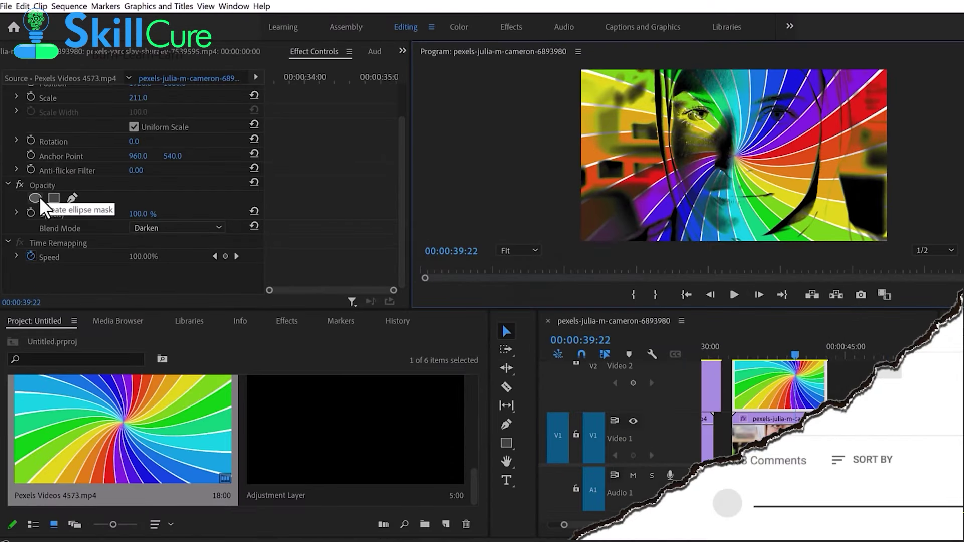
Add an ellipse mask to the rainbow clip and stretch it over the face from forehead to chin.
click(34, 197)
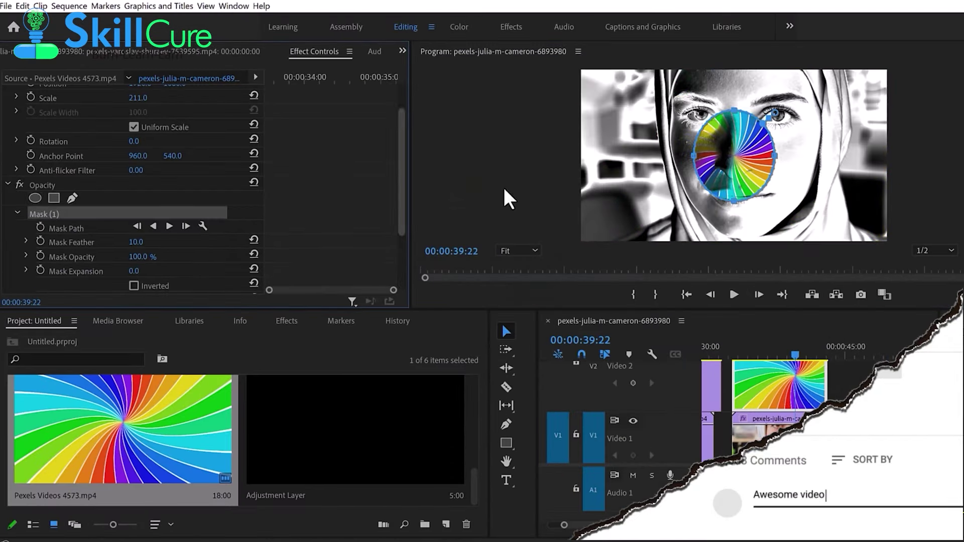
drag(775, 155, 812, 155)
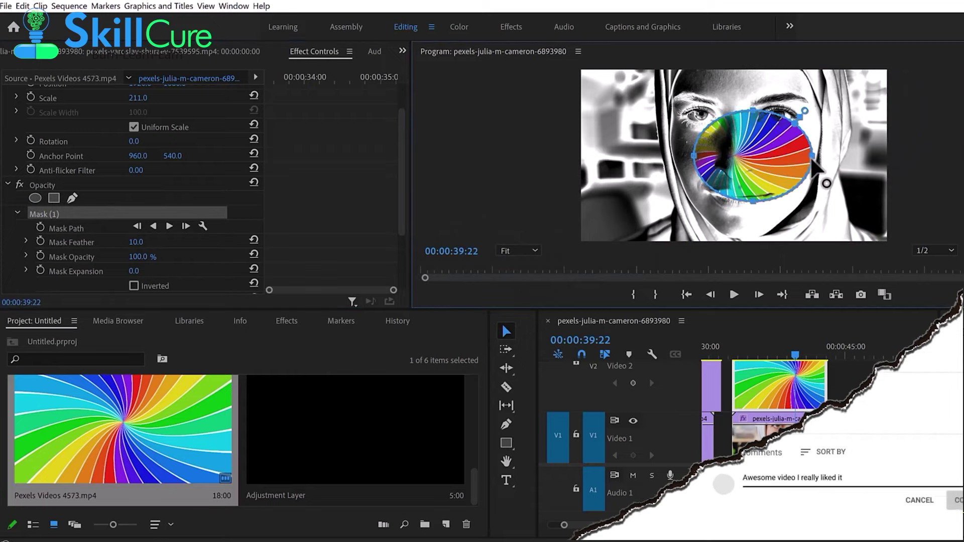
drag(751, 111, 753, 72)
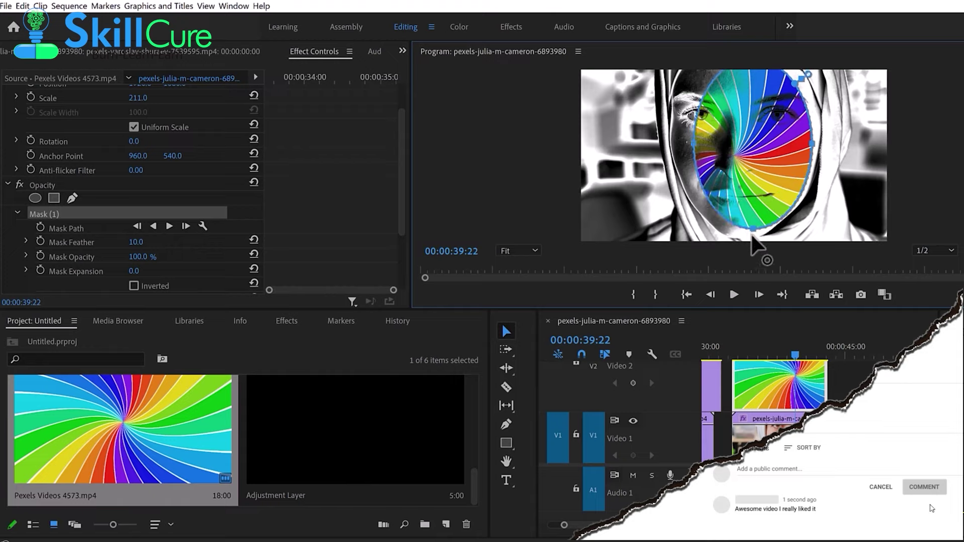
drag(751, 237, 749, 239)
drag(816, 151, 828, 147)
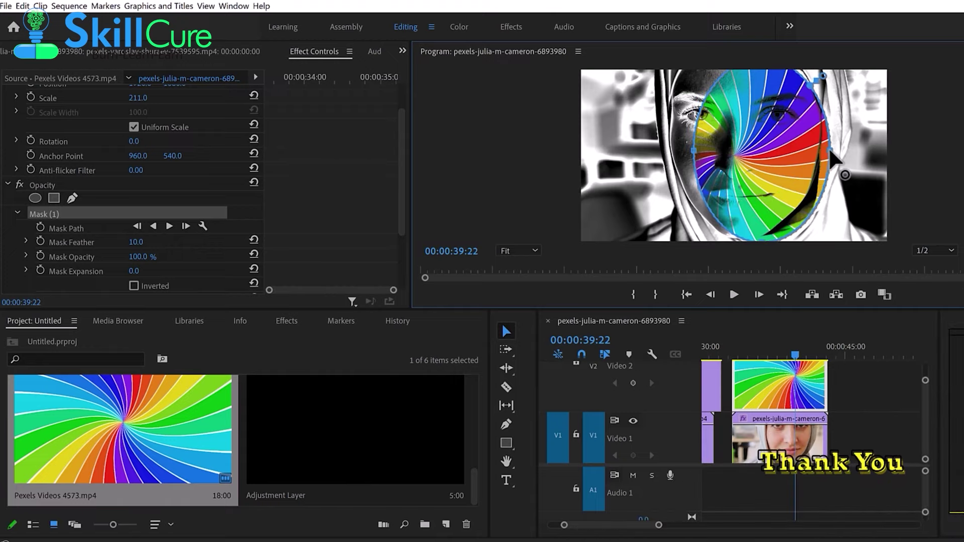
drag(694, 149, 667, 152)
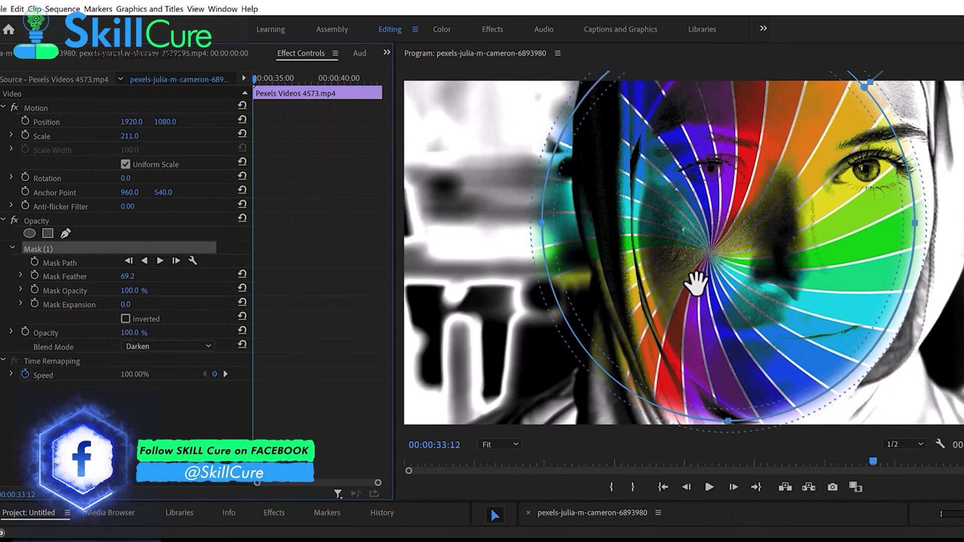
Move the oval mask onto her face, keyframe its Mask Path, and track it forward through the clip.
drag(696, 283, 694, 367)
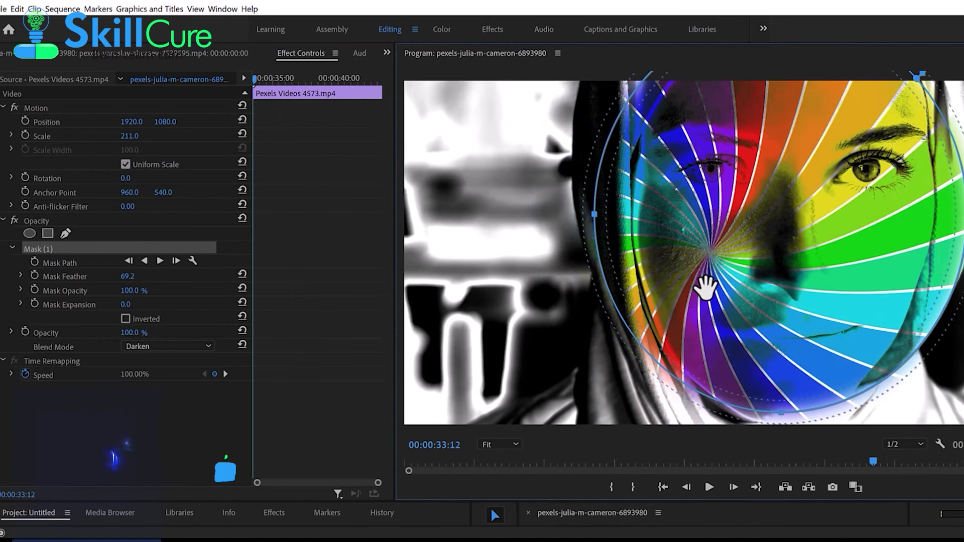
click(35, 262)
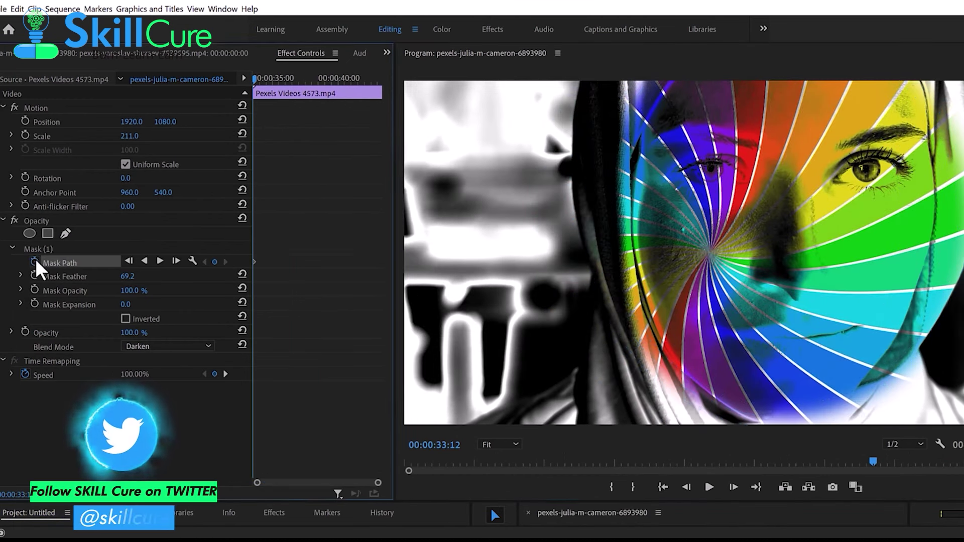
click(160, 261)
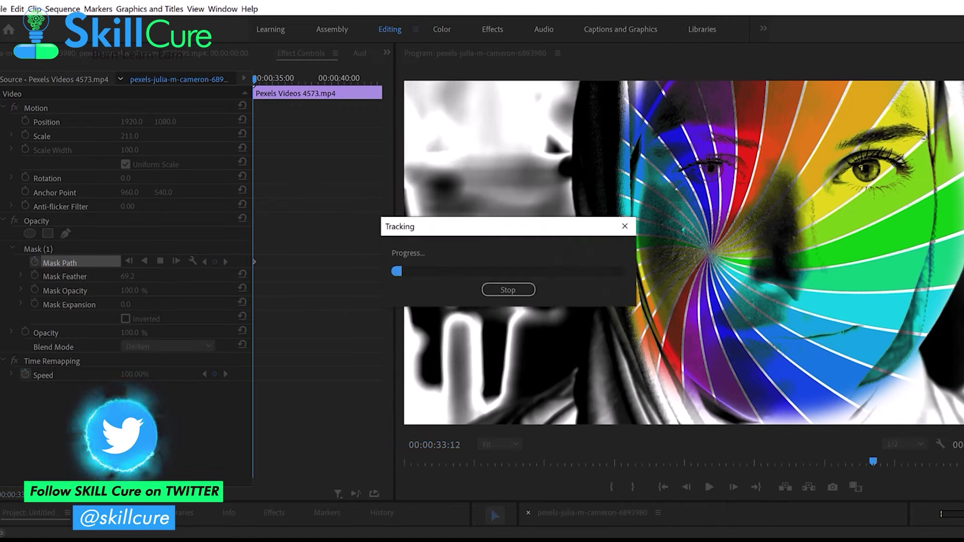